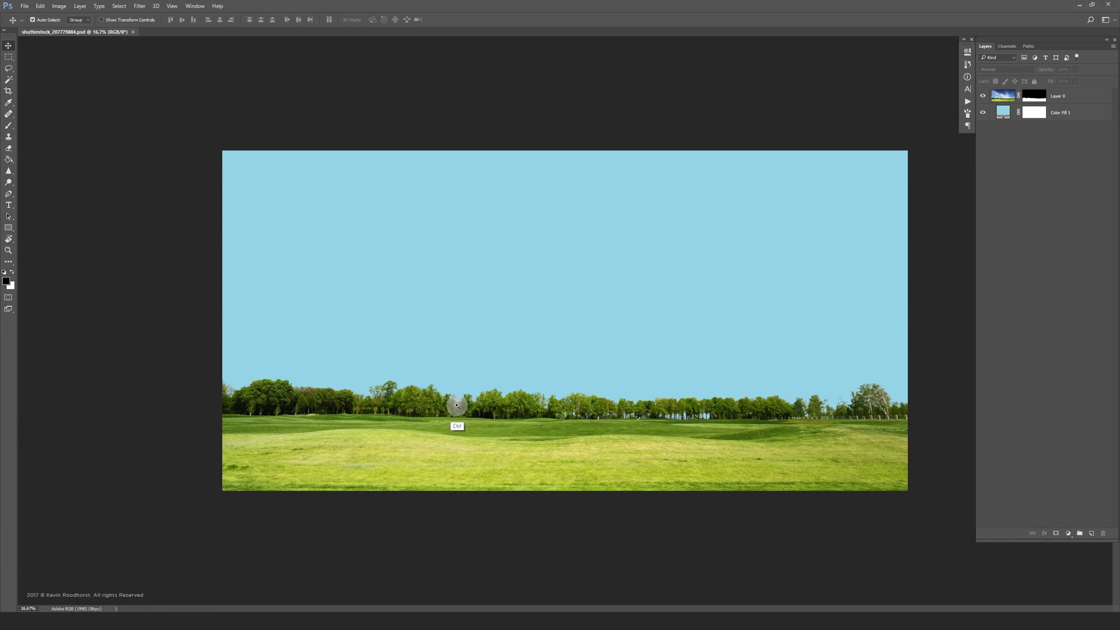
Step: Zoom in on the tree line and pan left and right to inspect its masked edges against the sky
drag(456, 405, 513, 432)
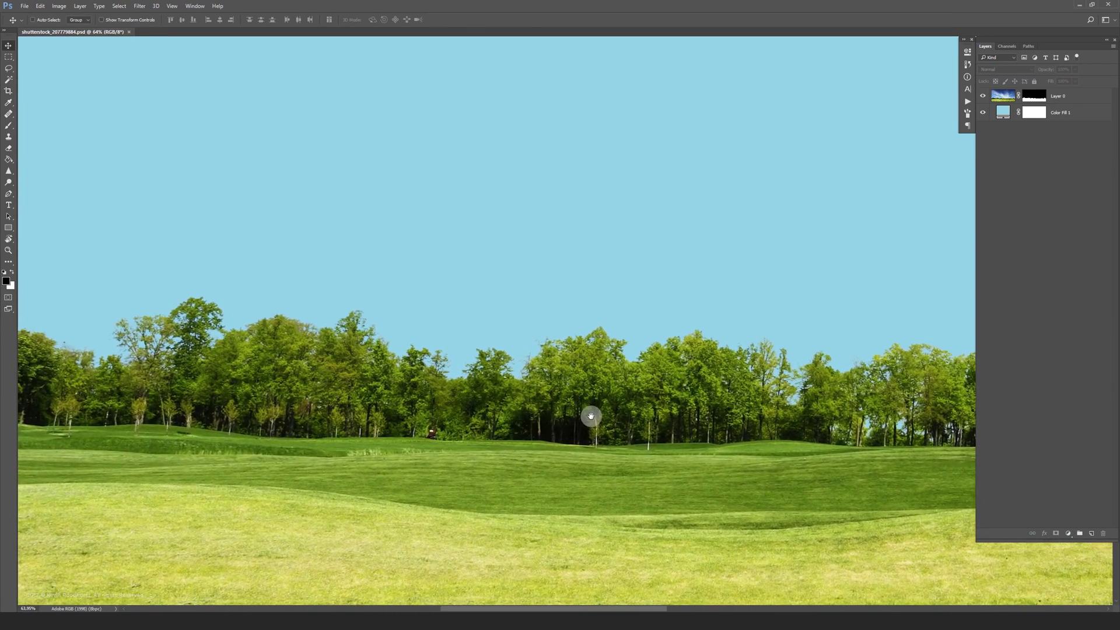
drag(590, 416, 479, 424)
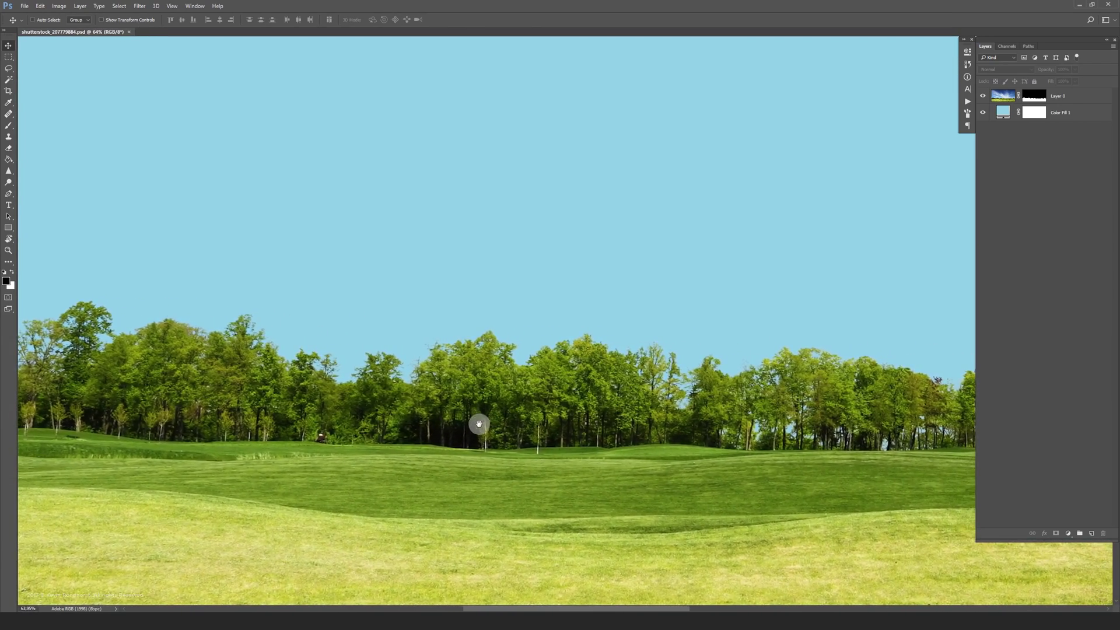
drag(412, 436, 541, 418)
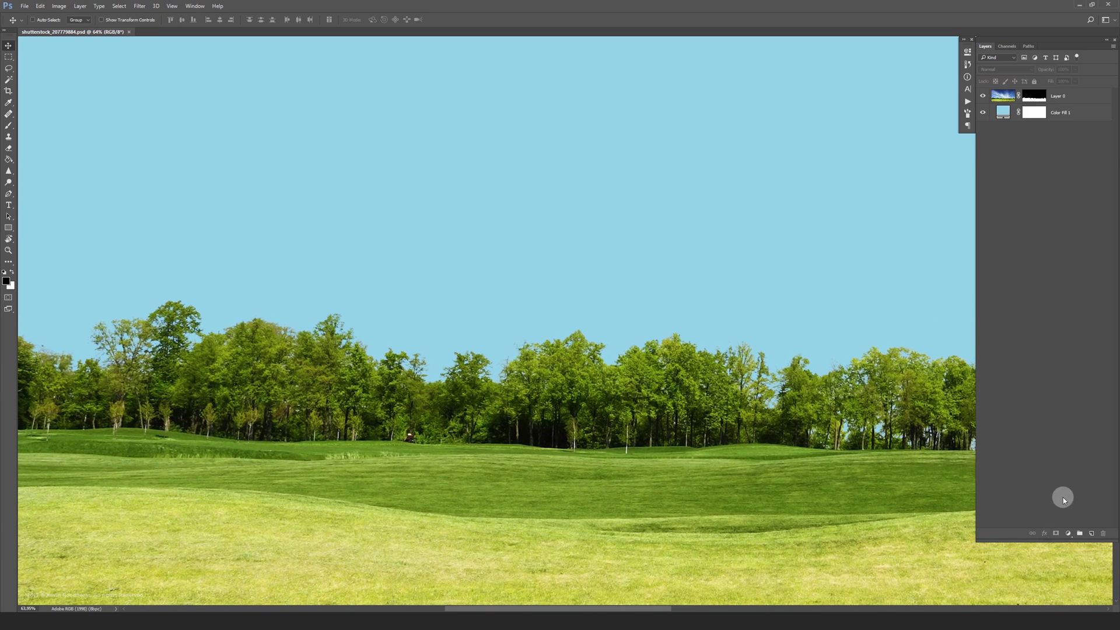
Step: Add a Solid Color fill layer set to black
click(1068, 534)
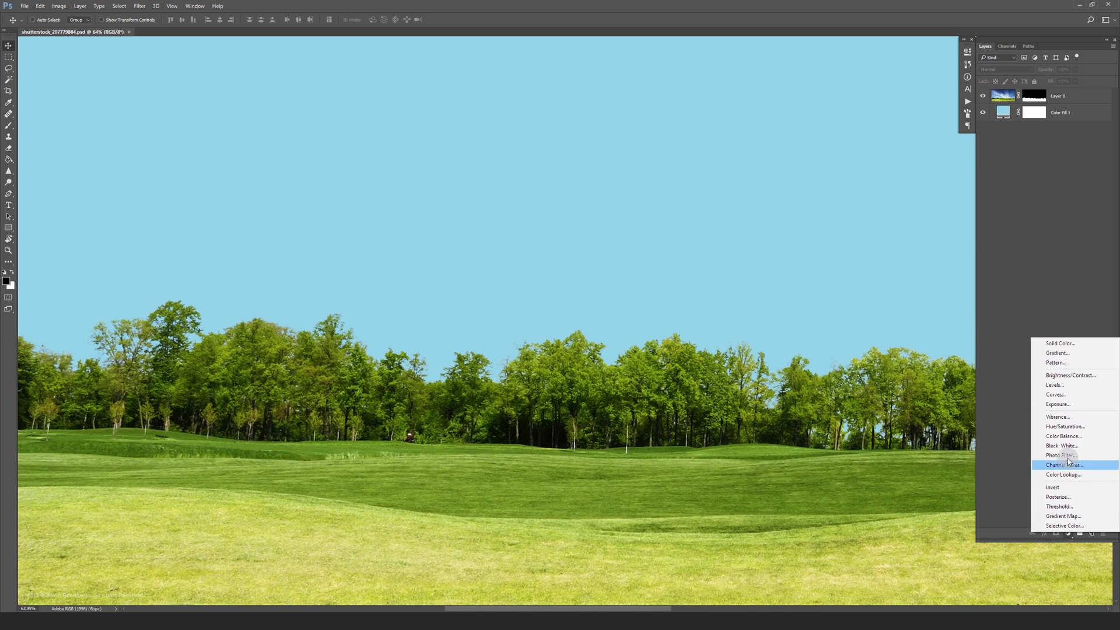
click(1083, 343)
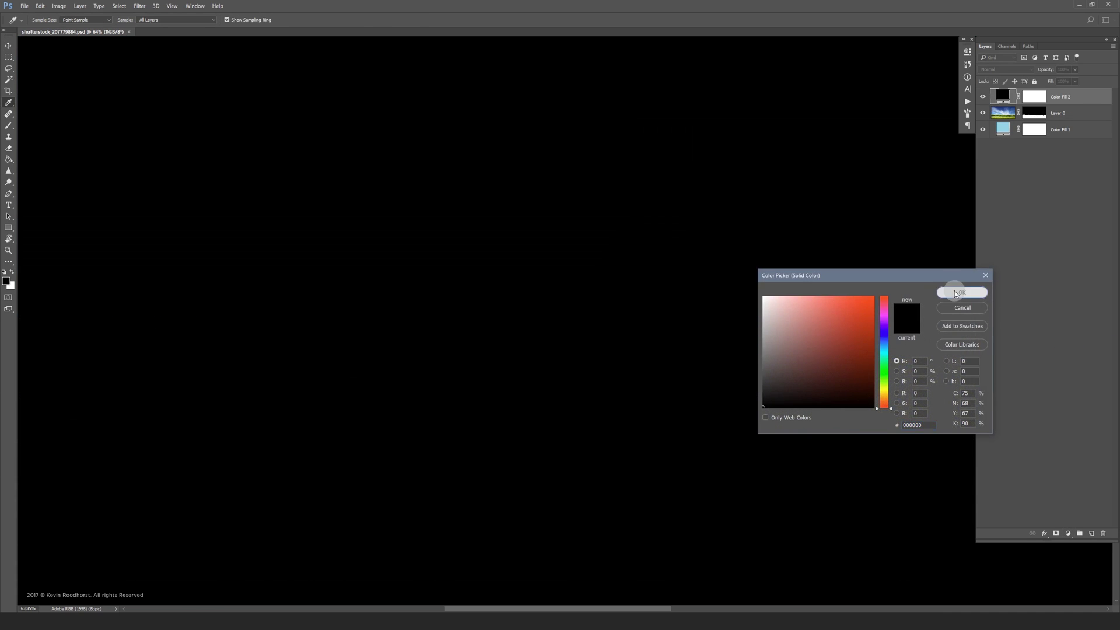
click(954, 290)
Step: Move Layer 0 above the black fill and shift the trees and grass right and up
drag(1069, 119, 1073, 94)
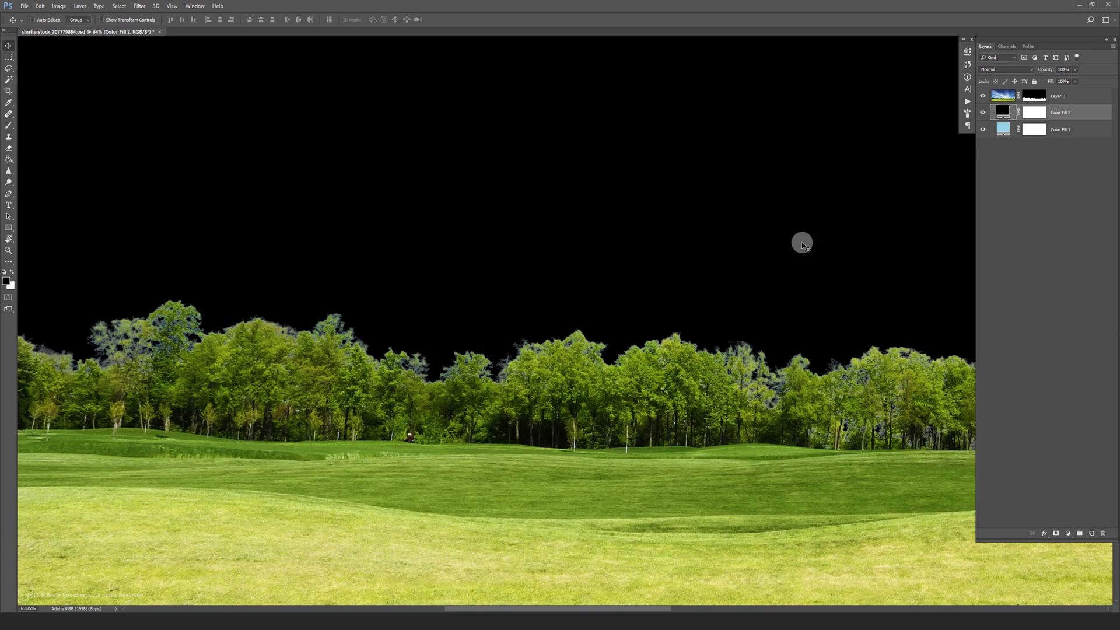
drag(418, 391, 594, 382)
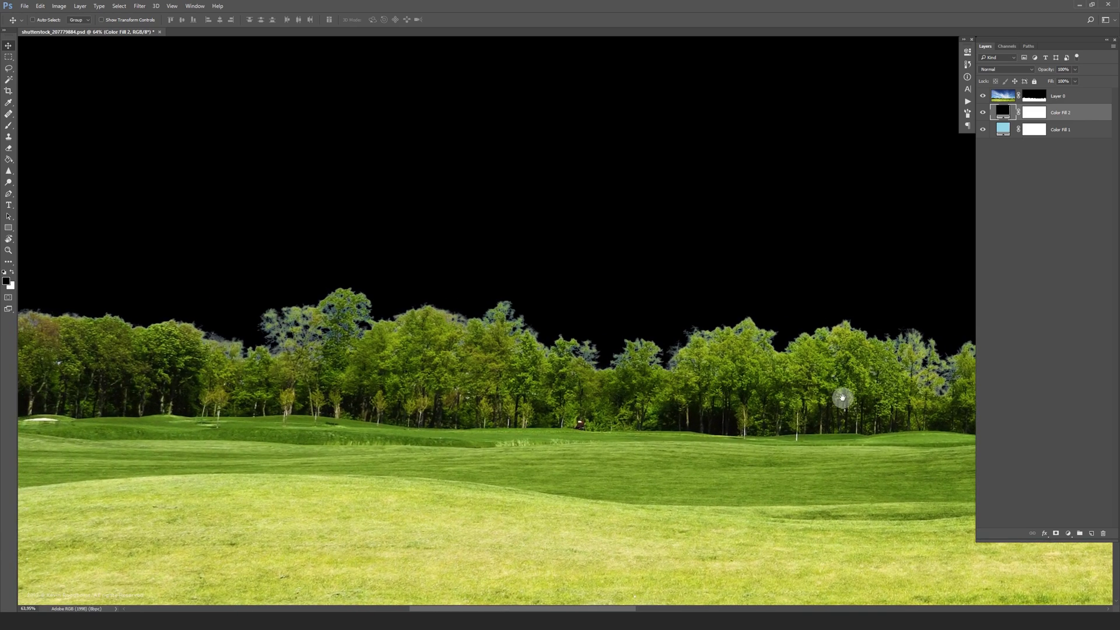
drag(842, 397, 790, 413)
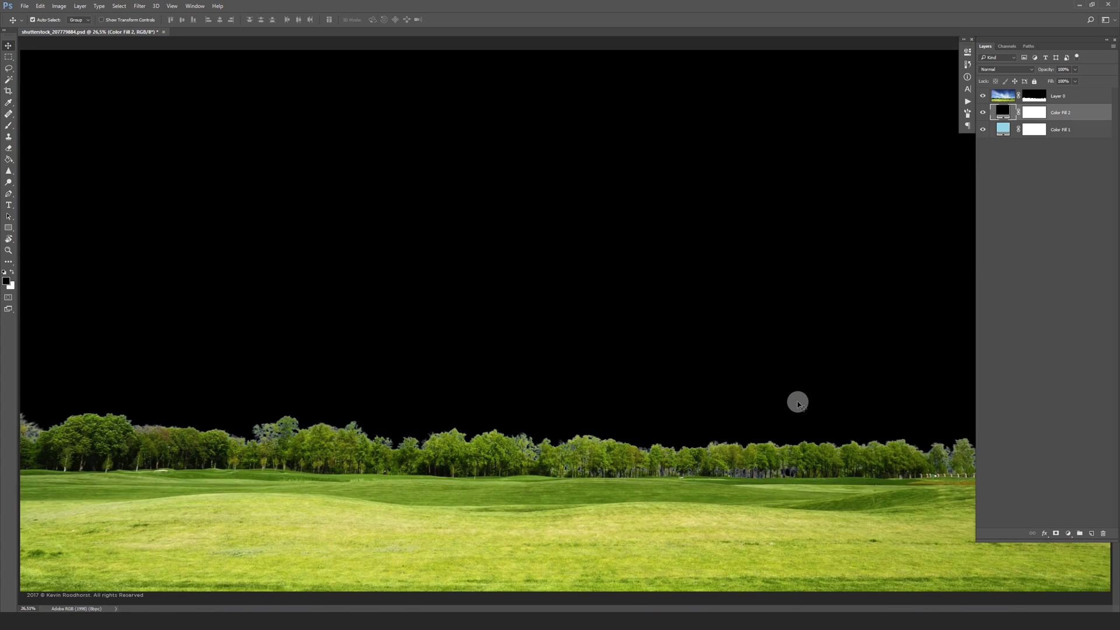
scroll(800, 405, down, 5)
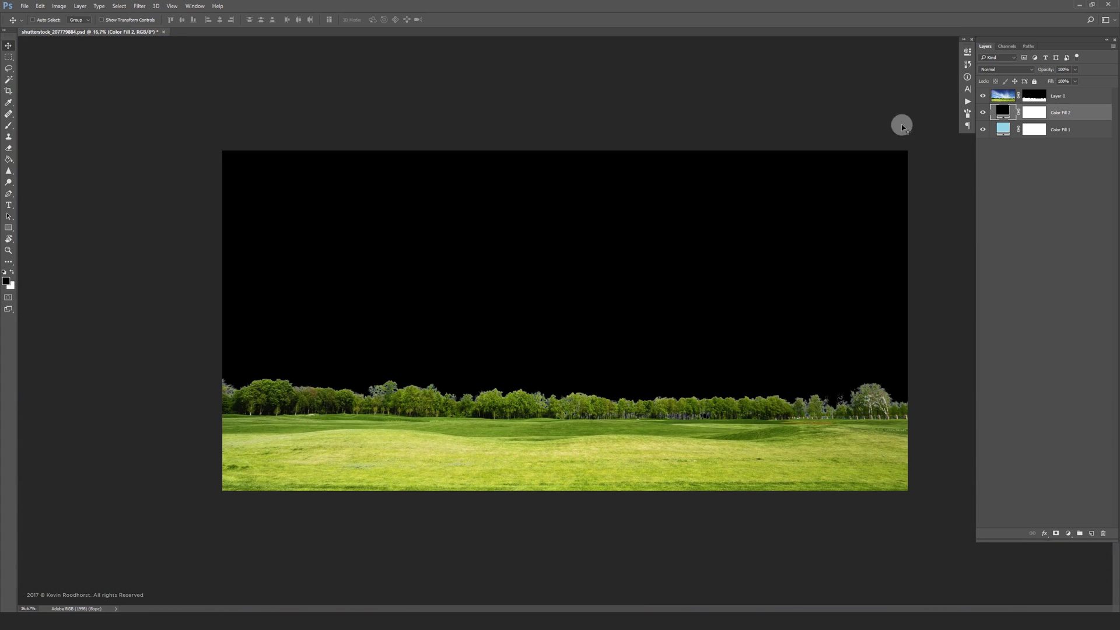
click(1038, 173)
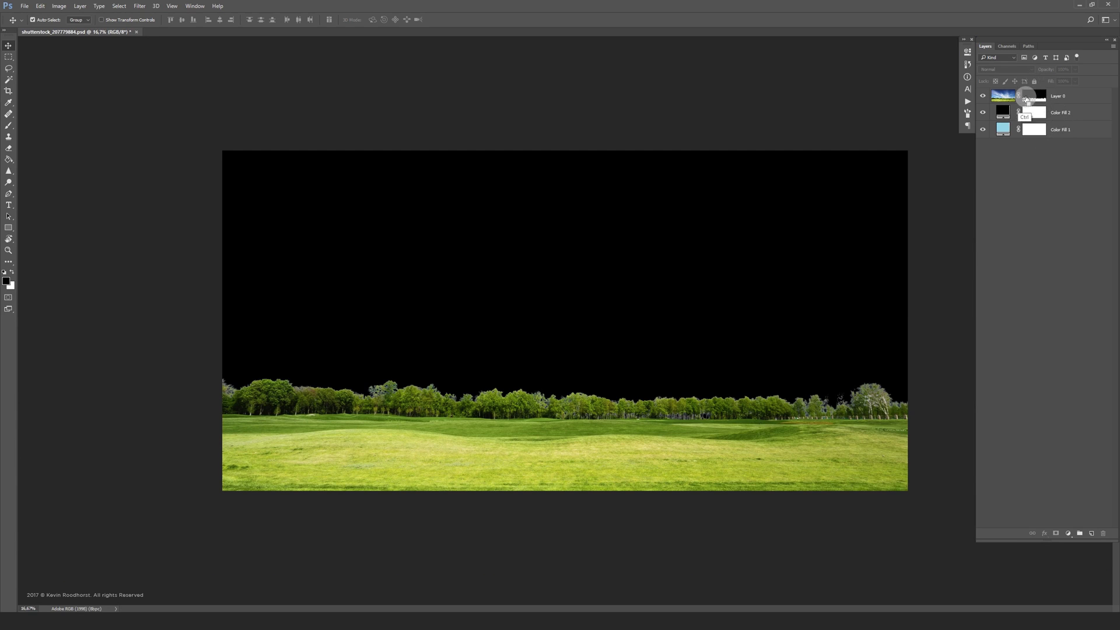
Step: Load Layer 0's mask as a selection and make Layer 0 the active layer
drag(1026, 99, 1037, 98)
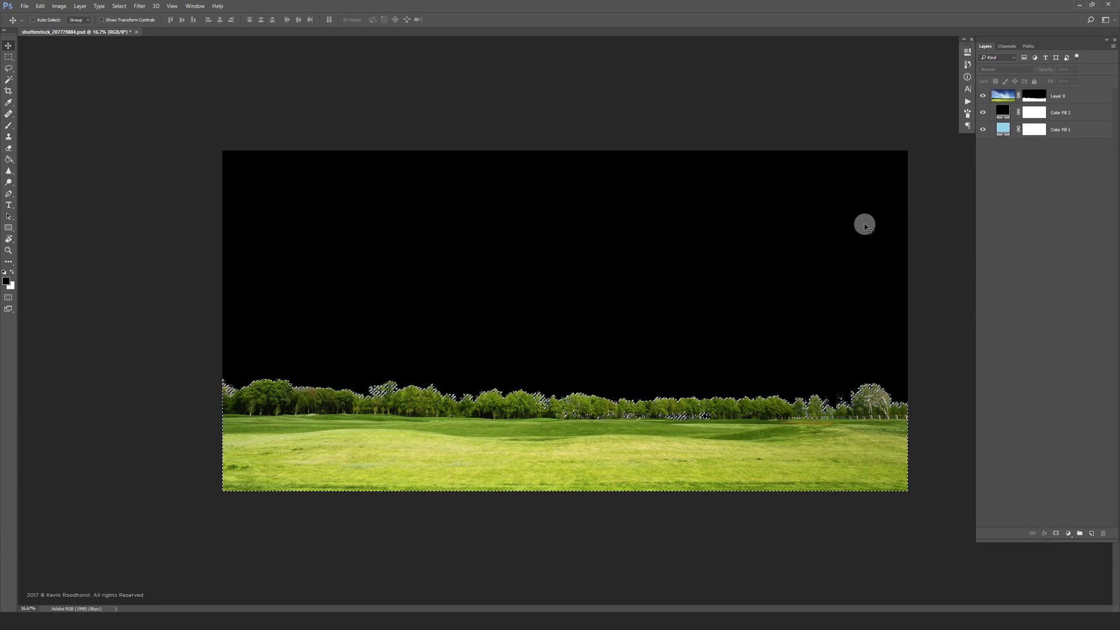
click(1007, 95)
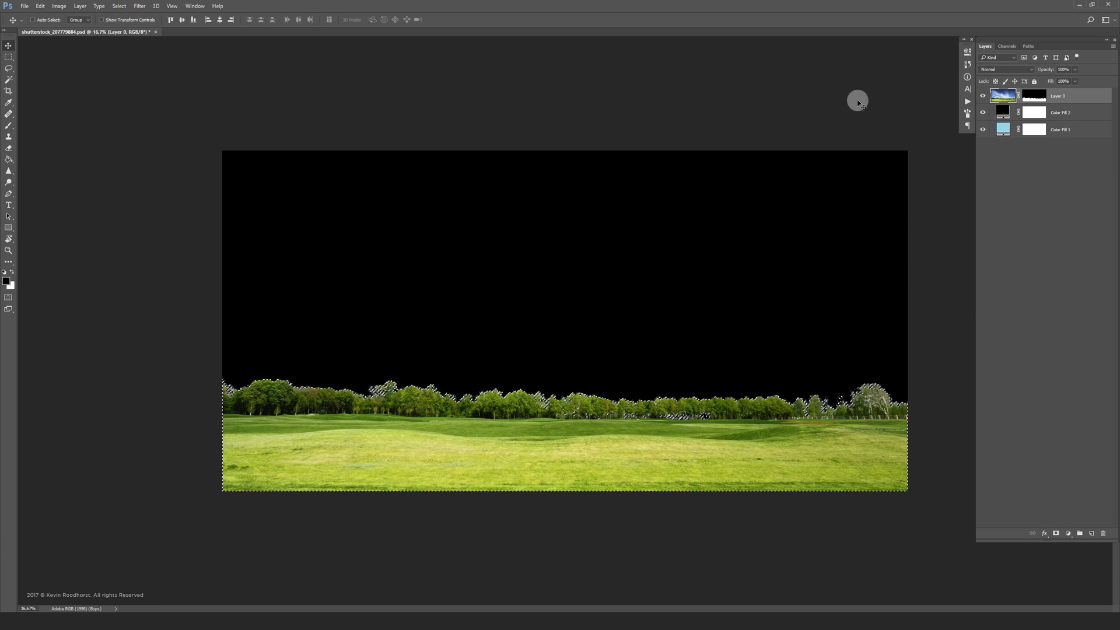
click(119, 6)
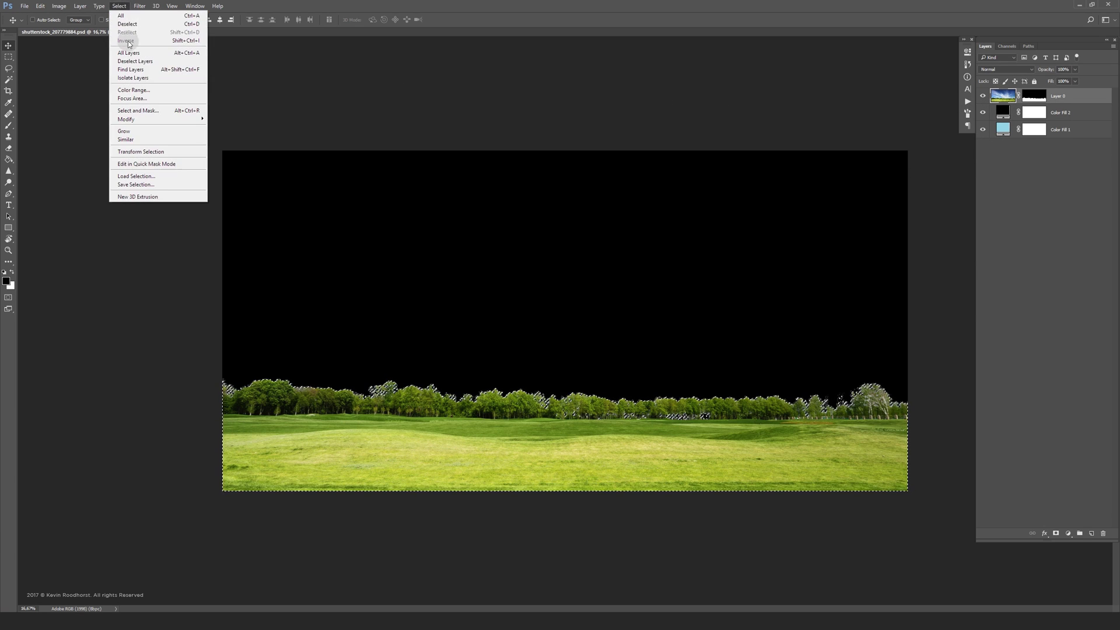
Step: In Select and Mask, enable Decontaminate Colors and output to New Layer with Layer Mask
click(165, 111)
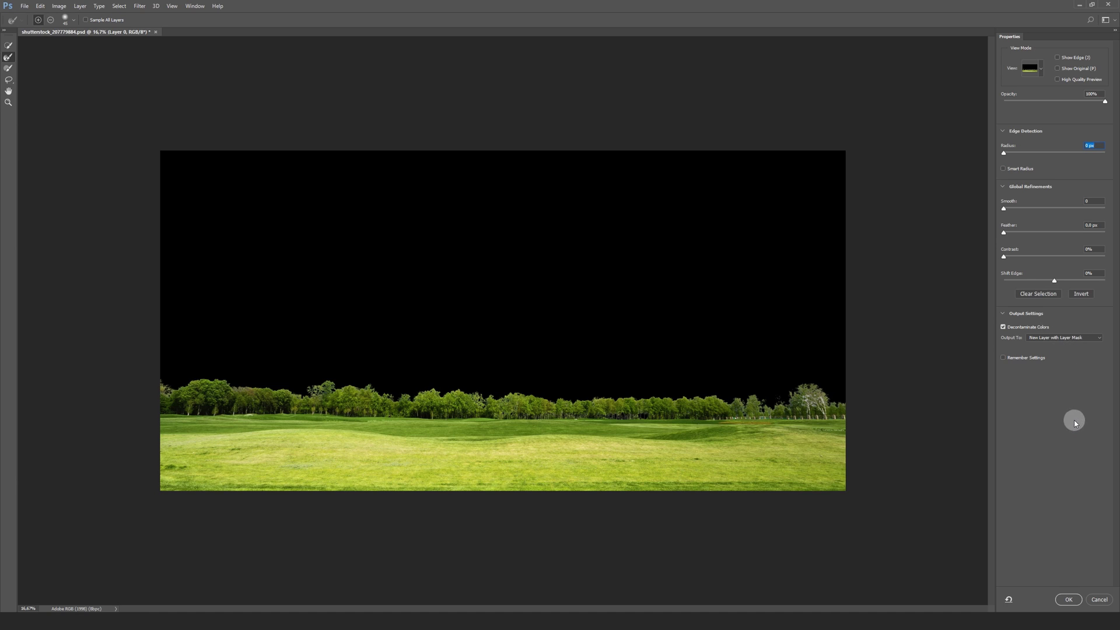
click(1064, 597)
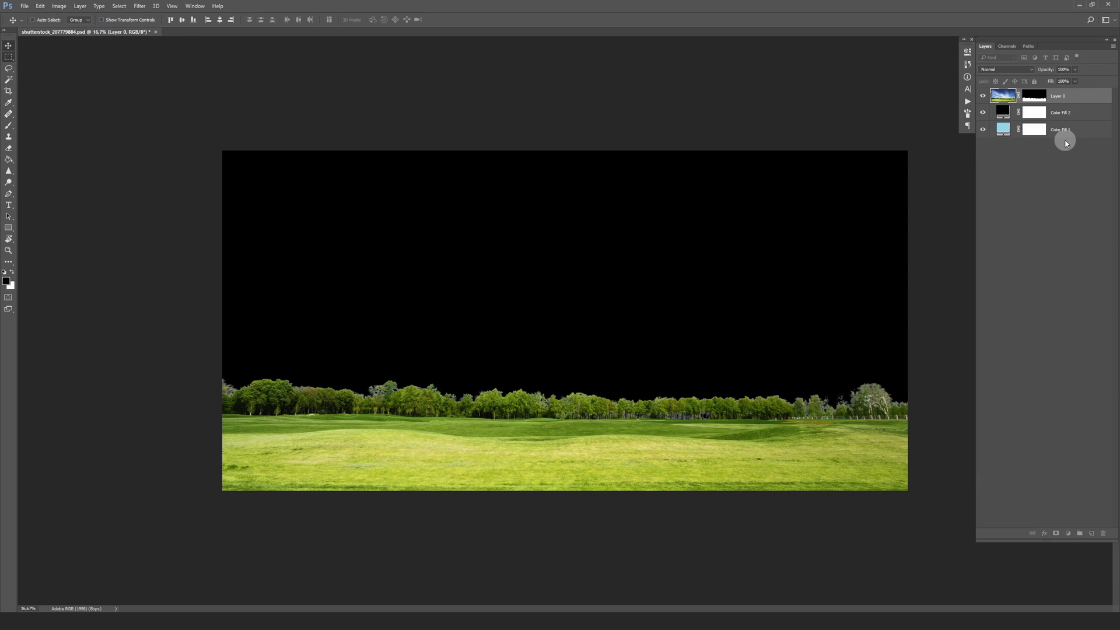
Step: Duplicate the black fill above Layer 0 and zoom in to compare refined and original tree edges
click(1070, 112)
drag(1074, 128, 1079, 107)
drag(430, 383, 493, 405)
drag(980, 112, 982, 96)
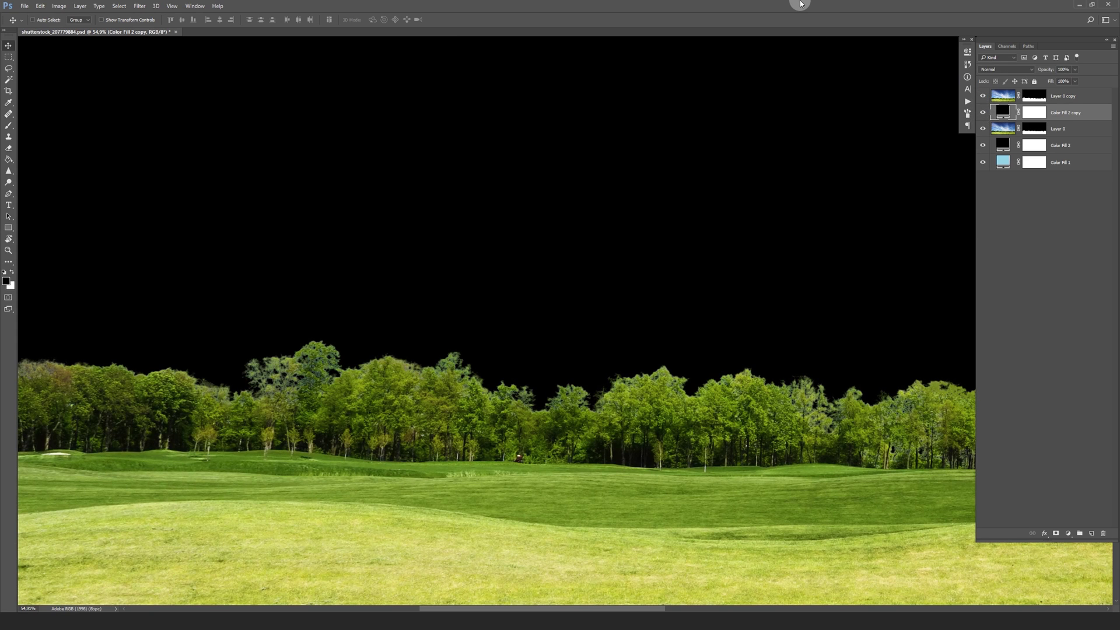
Step: Zoom out to fit the whole image and delete the Color Fill 2 copy layer
key(ctrl+0)
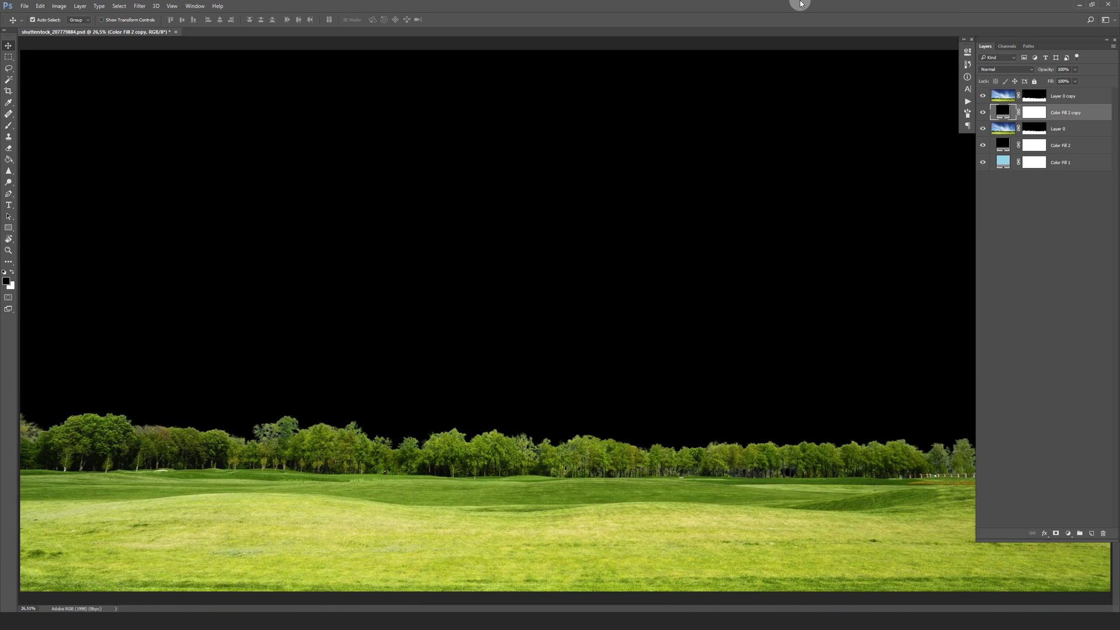
key(ctrl+minus)
key(ctrl+minus)
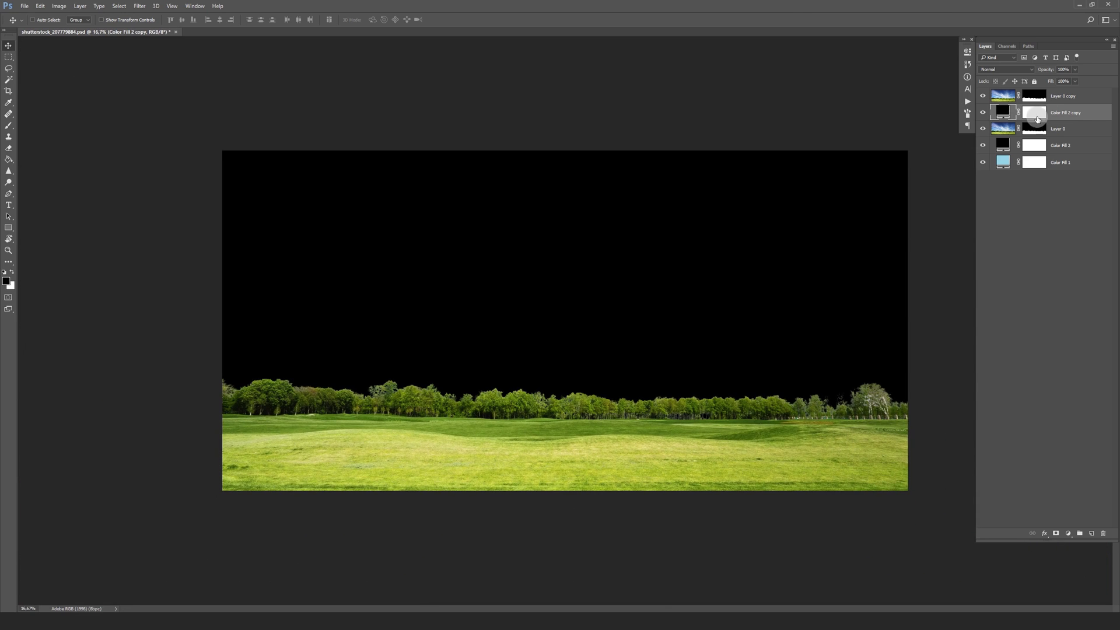
key(Delete)
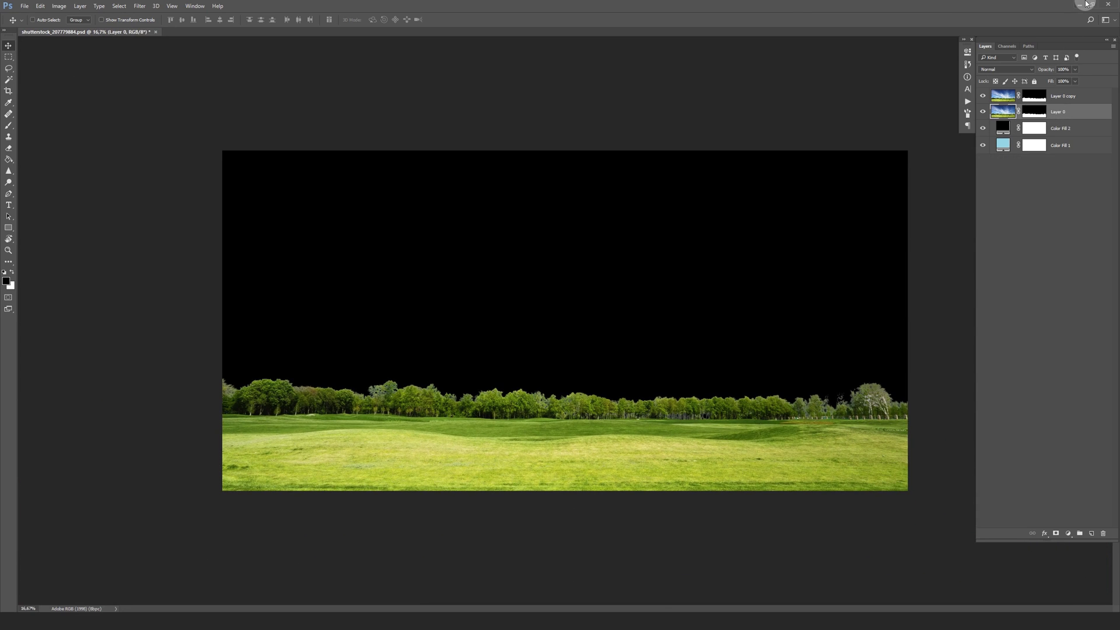
Step: Apply Layer 0 copy's mask permanently and clip the copy to Layer 0
click(1035, 99)
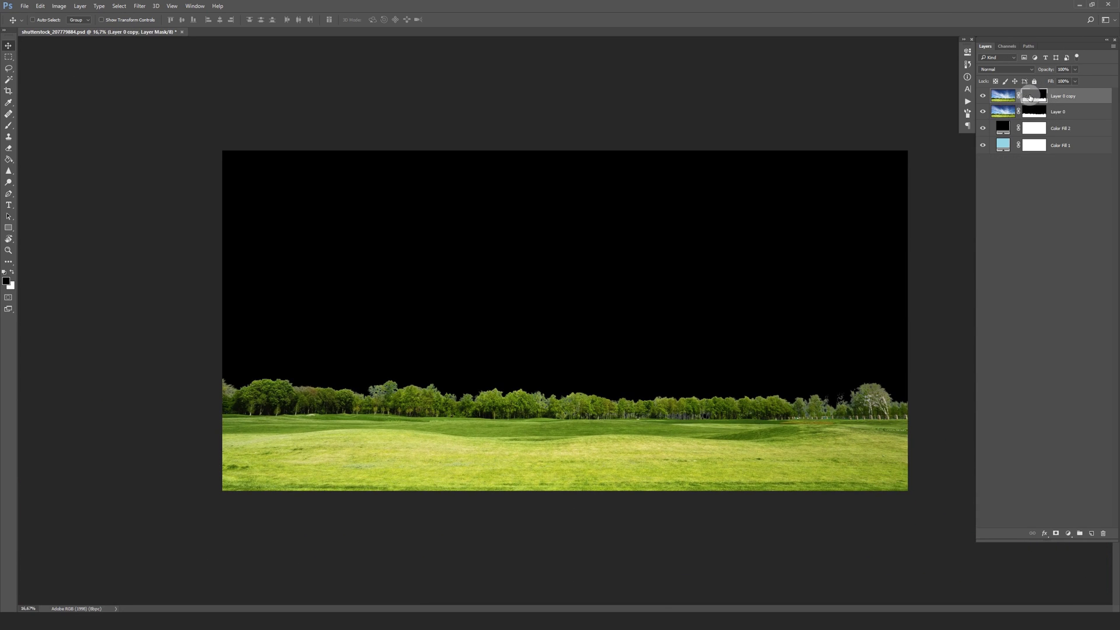
right_click(1030, 98)
click(1033, 122)
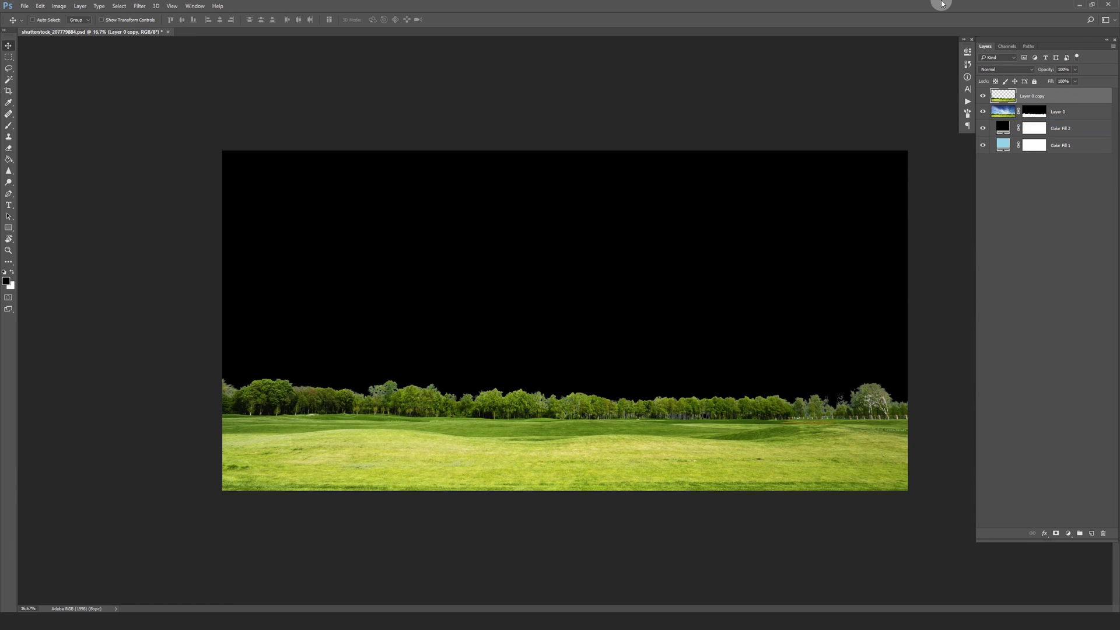
key(ctrl+alt+g)
Step: Add a new mask to Layer 0 copy and paint white over the bluish fringe on the trees
click(1056, 534)
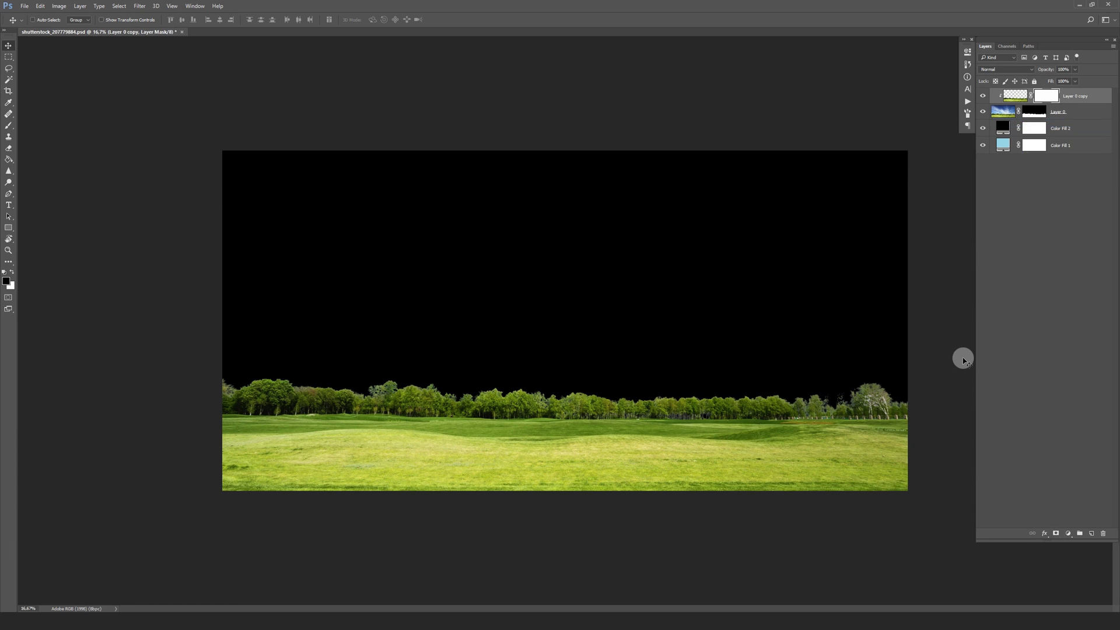
key(b)
scroll(360, 402, up, 6)
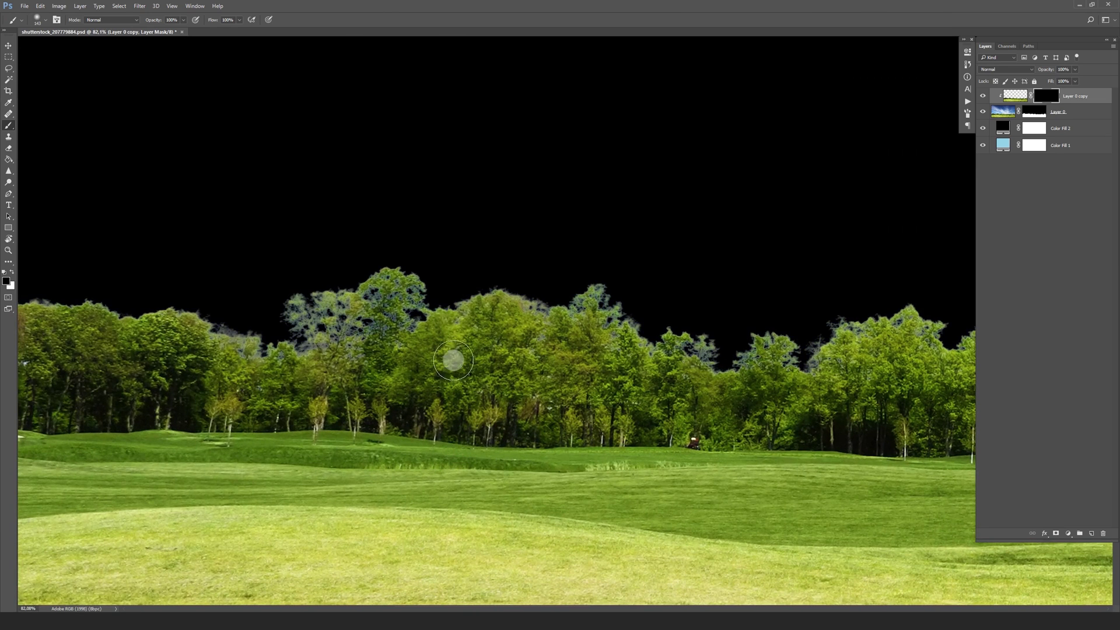
key(x)
mouse_move(295, 300)
mouse_down()
mouse_move(298, 335)
mouse_move(299, 295)
mouse_move(380, 292)
mouse_up()
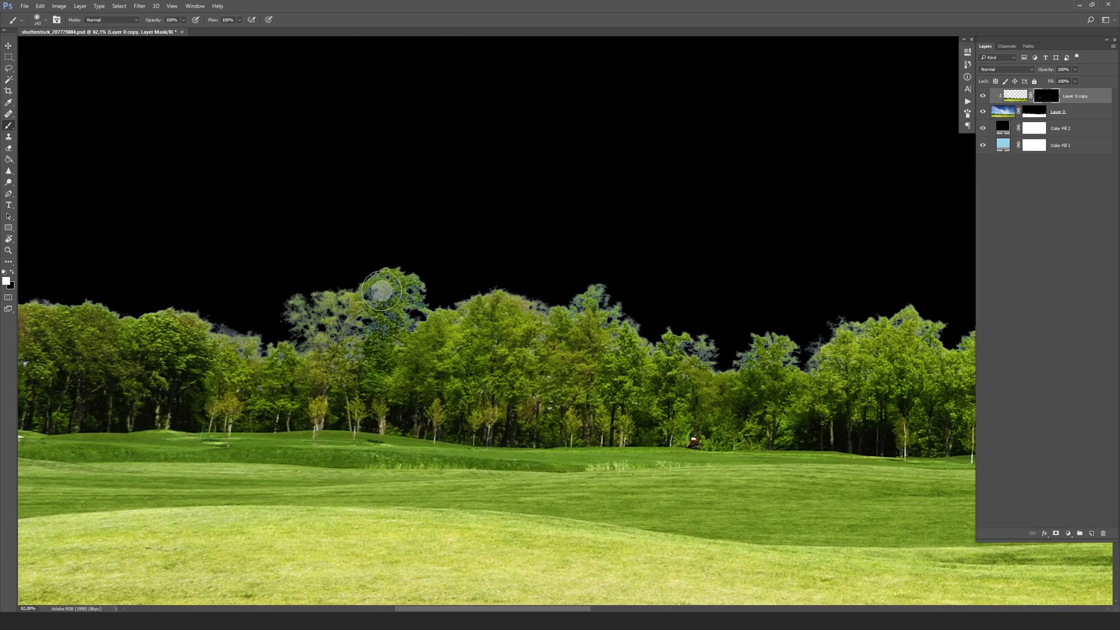
mouse_move(504, 284)
mouse_down()
mouse_move(572, 274)
mouse_move(632, 320)
mouse_move(715, 350)
mouse_move(811, 342)
mouse_move(401, 353)
mouse_up()
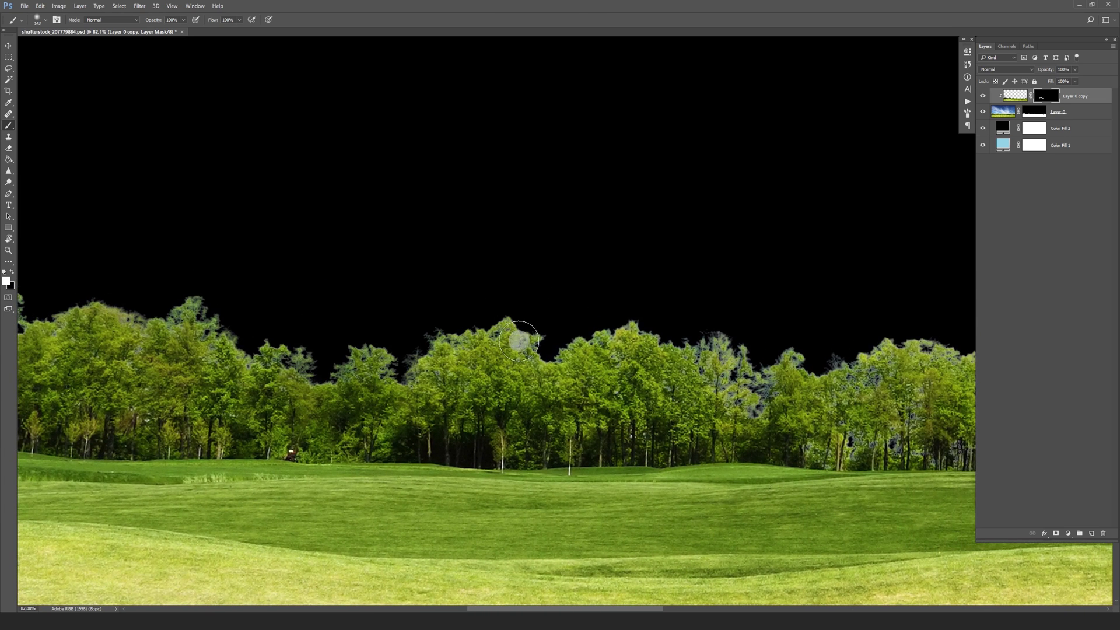
mouse_move(793, 347)
mouse_down()
mouse_move(417, 345)
mouse_move(522, 330)
mouse_move(511, 366)
mouse_move(619, 348)
mouse_move(751, 372)
mouse_move(929, 344)
mouse_up()
Step: Delete the new layer mask from Layer 0 copy
scroll(488, 332, down, 3)
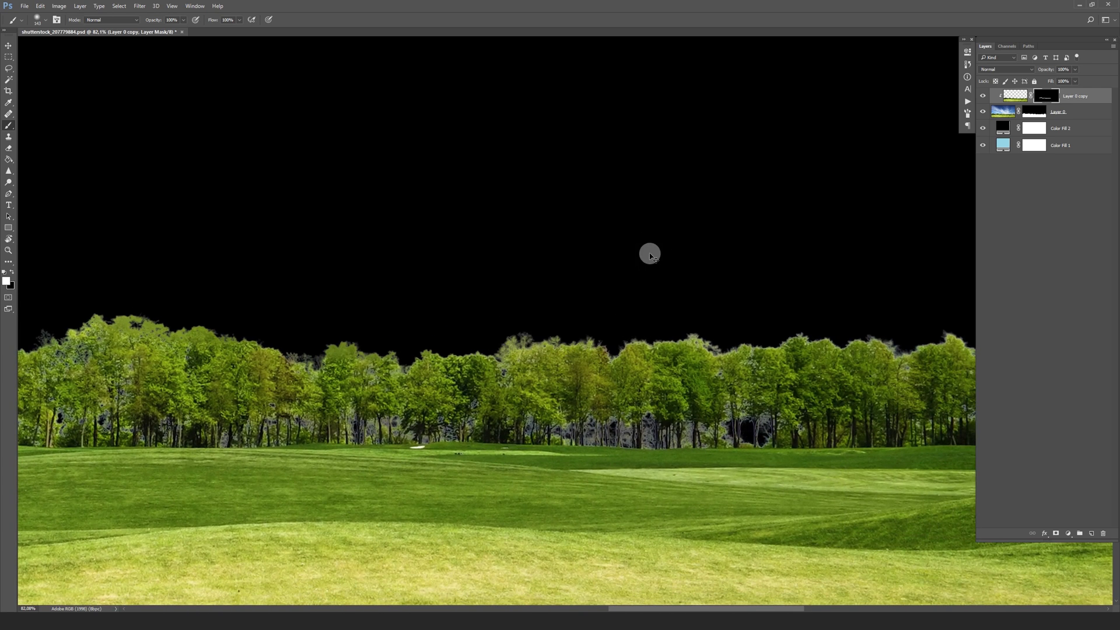
scroll(650, 253, down, 3)
scroll(650, 253, down, 2)
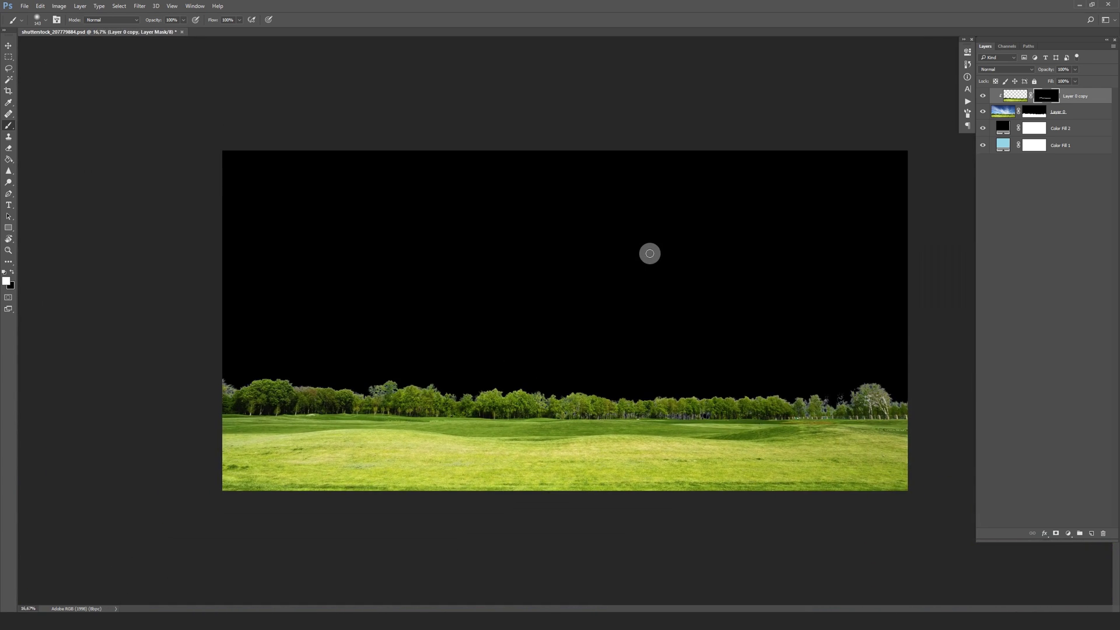
right_click(1045, 97)
click(1035, 110)
key(v)
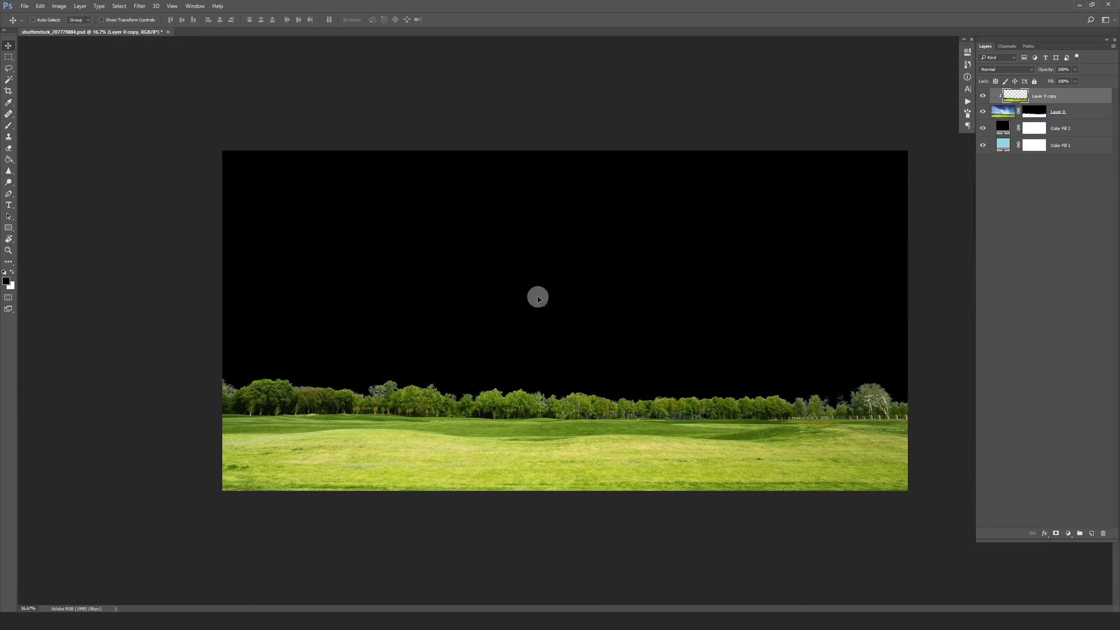
scroll(412, 409, up, 2)
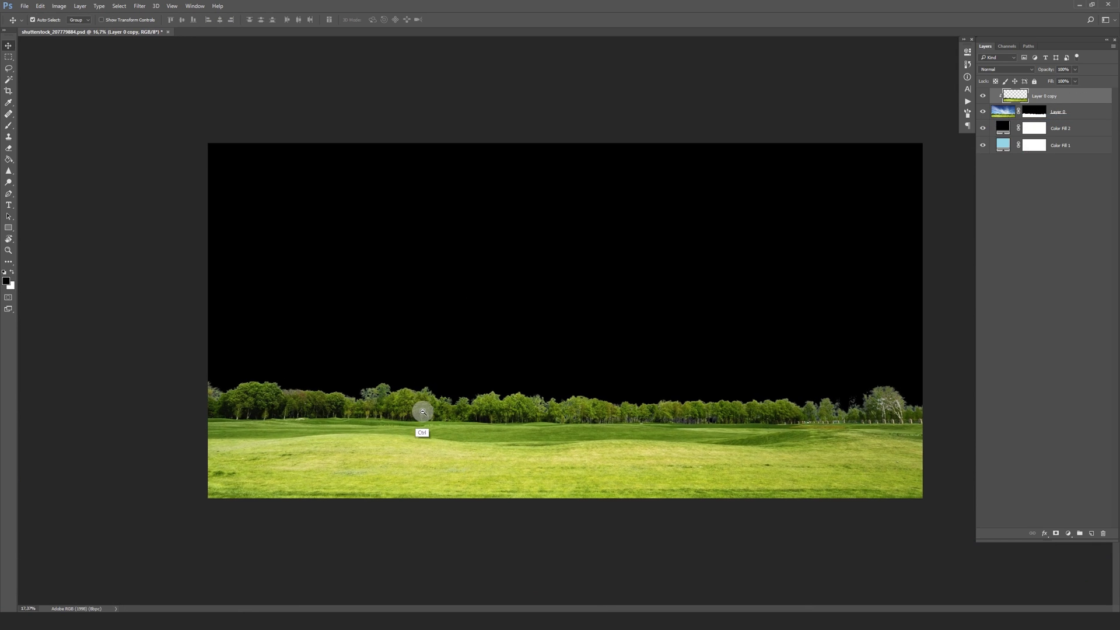
ctrl+click(1034, 113)
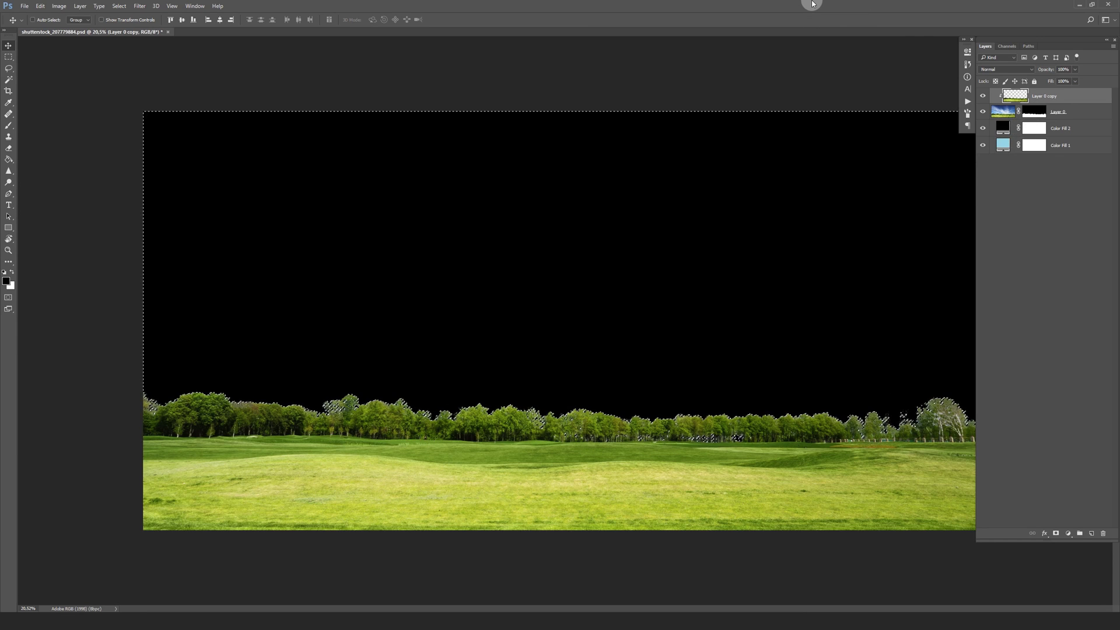
key(ctrl+d)
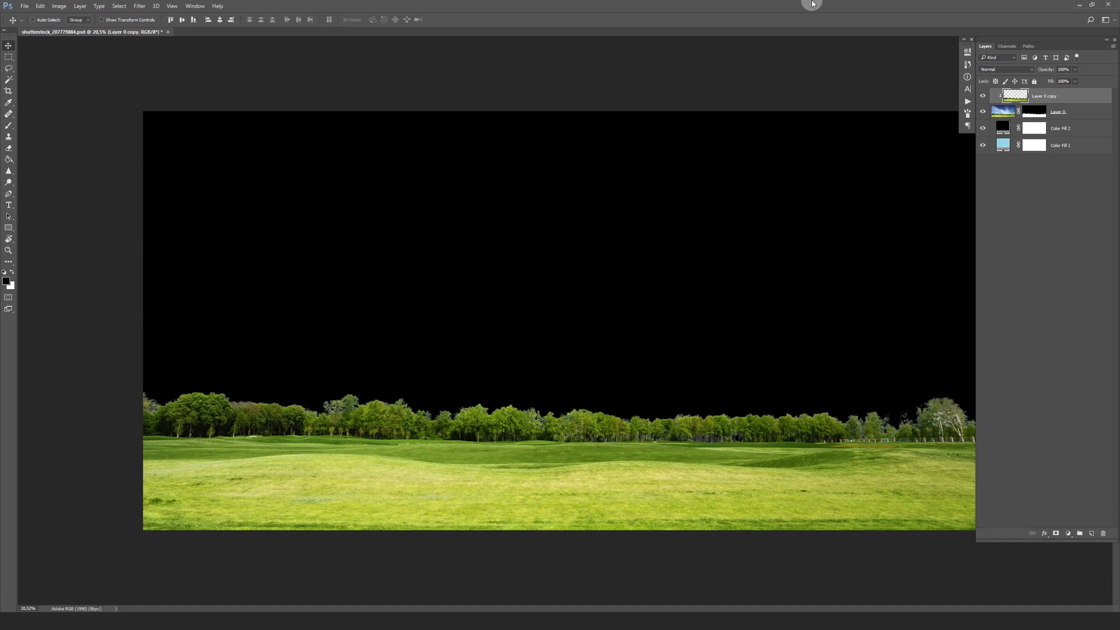
drag(428, 416, 555, 393)
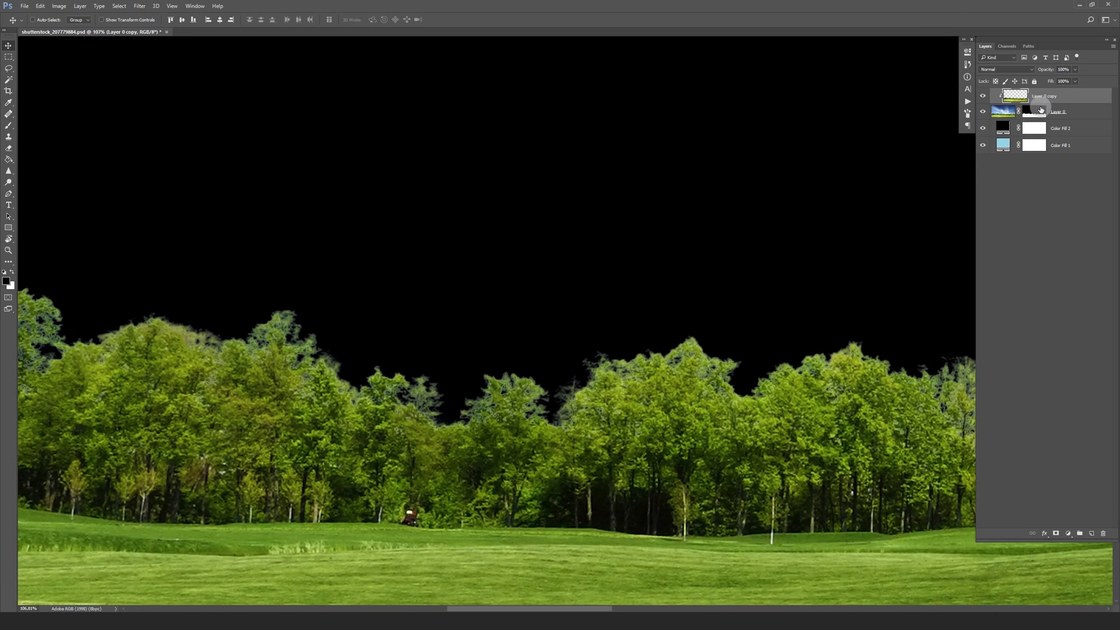
click(1036, 111)
Step: Paint black on Layer 0's mask across the treetops, panning along the tree line
key(b)
key(x)
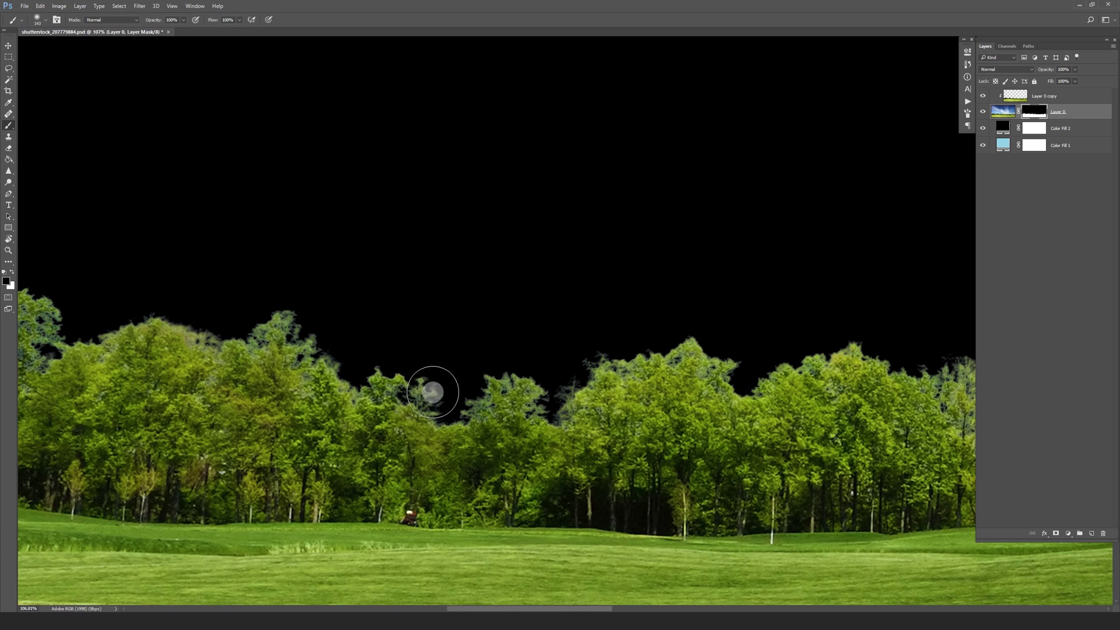
drag(820, 323, 360, 320)
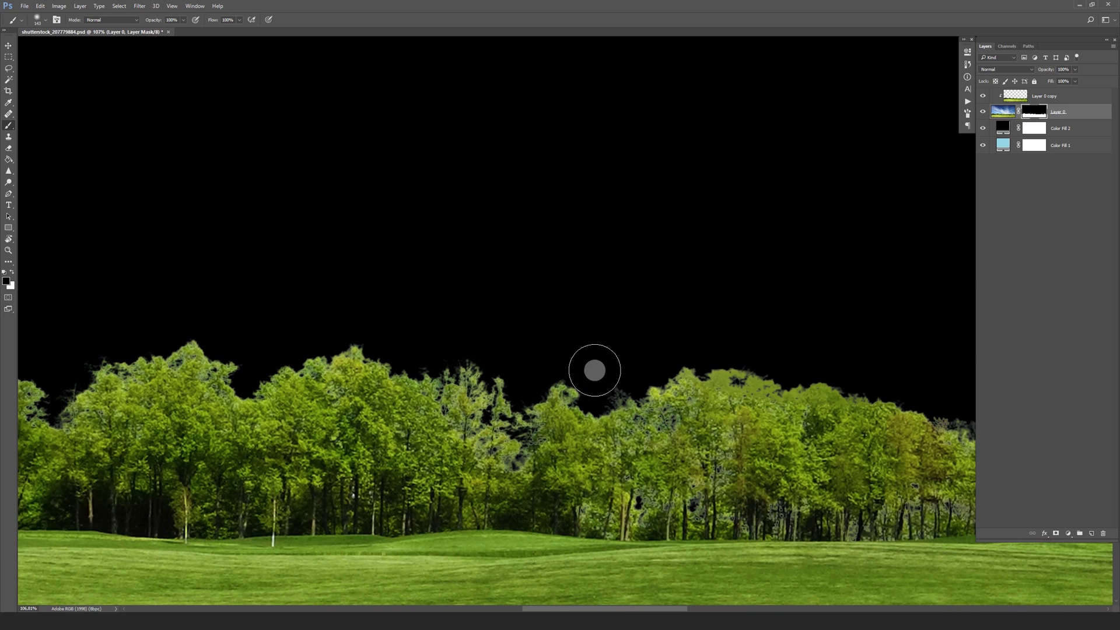
mouse_move(677, 352)
mouse_down()
mouse_move(360, 317)
mouse_move(425, 311)
mouse_up()
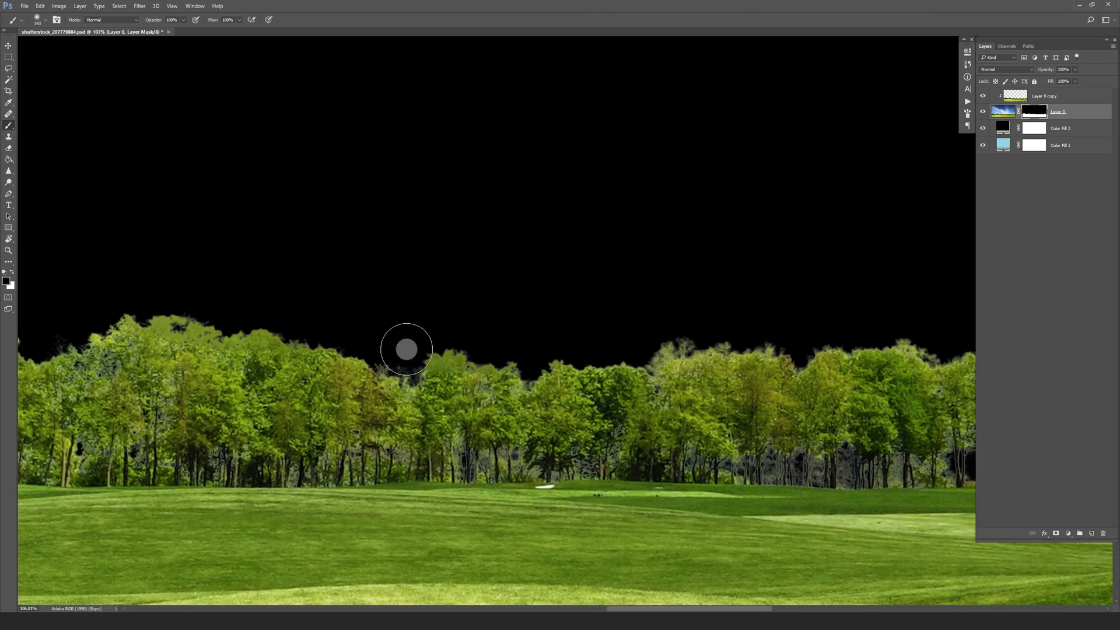
mouse_move(753, 359)
mouse_down()
mouse_move(745, 332)
mouse_move(395, 325)
mouse_up()
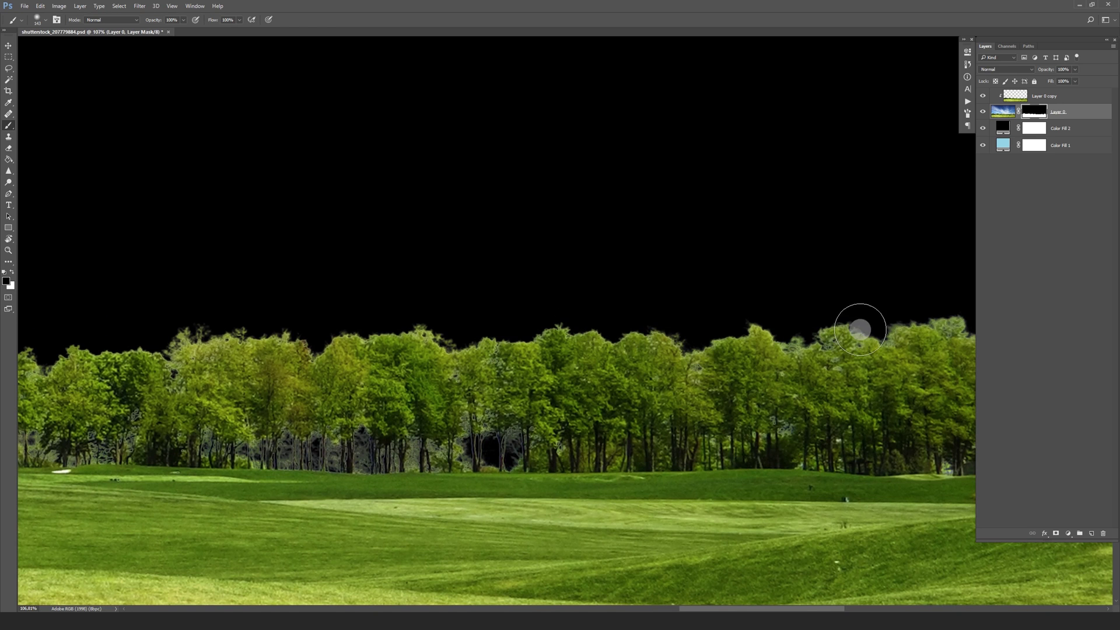
Step: Zoom out to fit the whole canvas and return to the Move tool
key(ctrl+0)
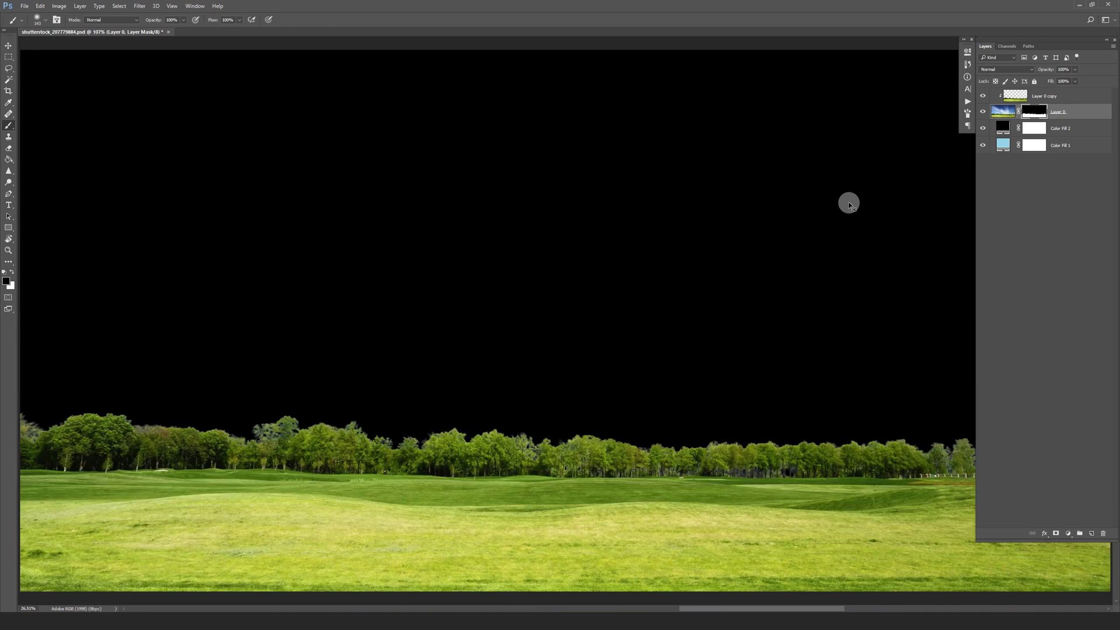
key(ctrl+minus)
key(ctrl+minus)
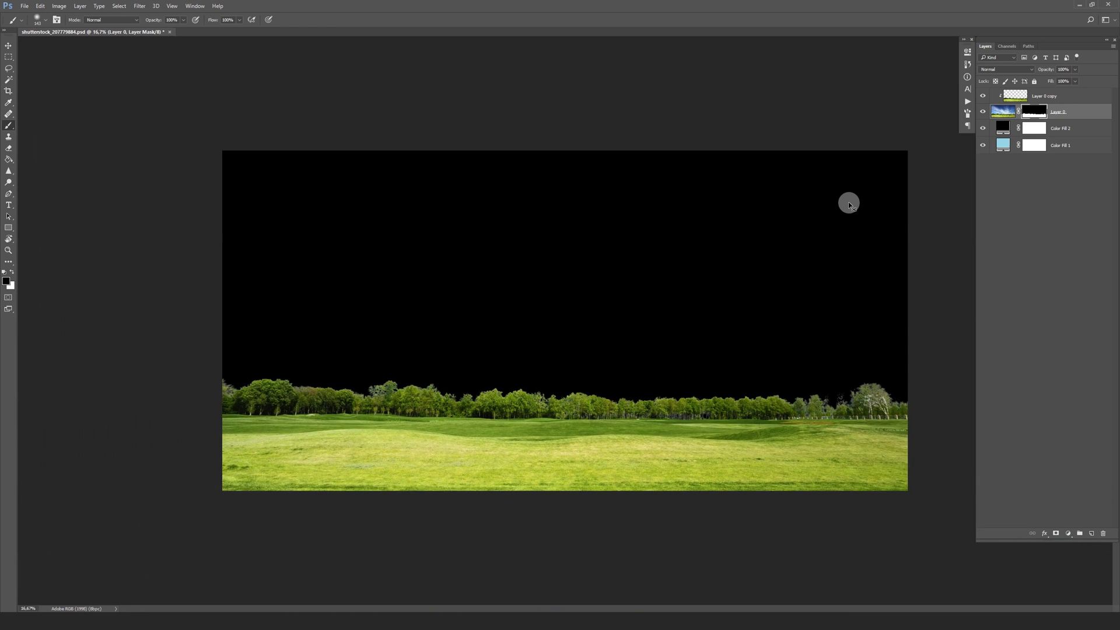
key(v)
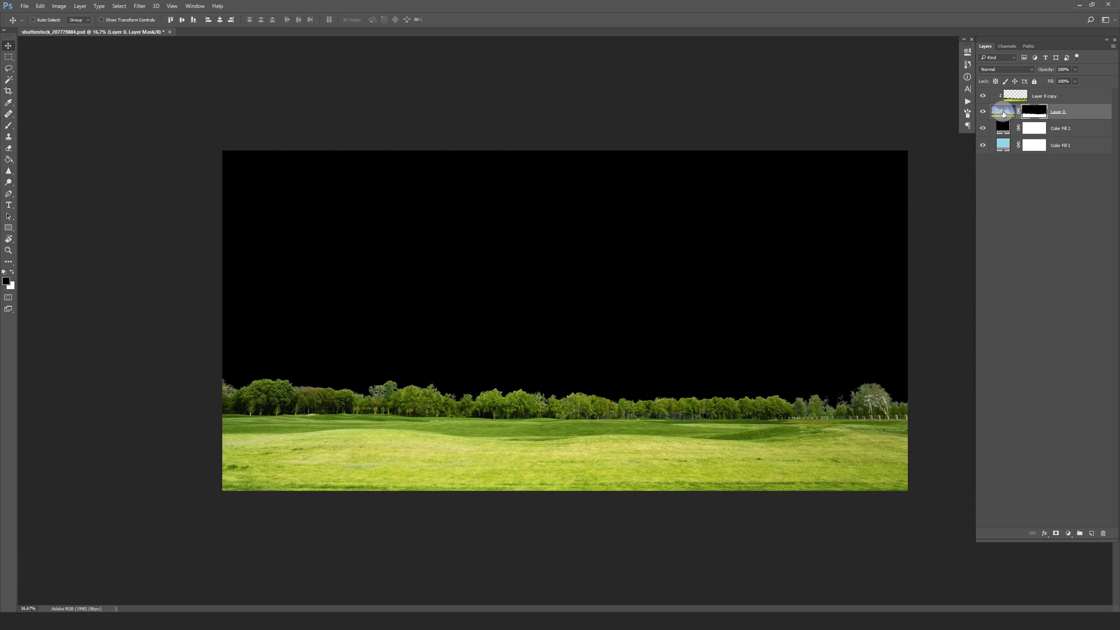
click(1047, 96)
Step: Zoom in closely on the trees and clone-stamp foliage over the fringed treetop edge
key(s)
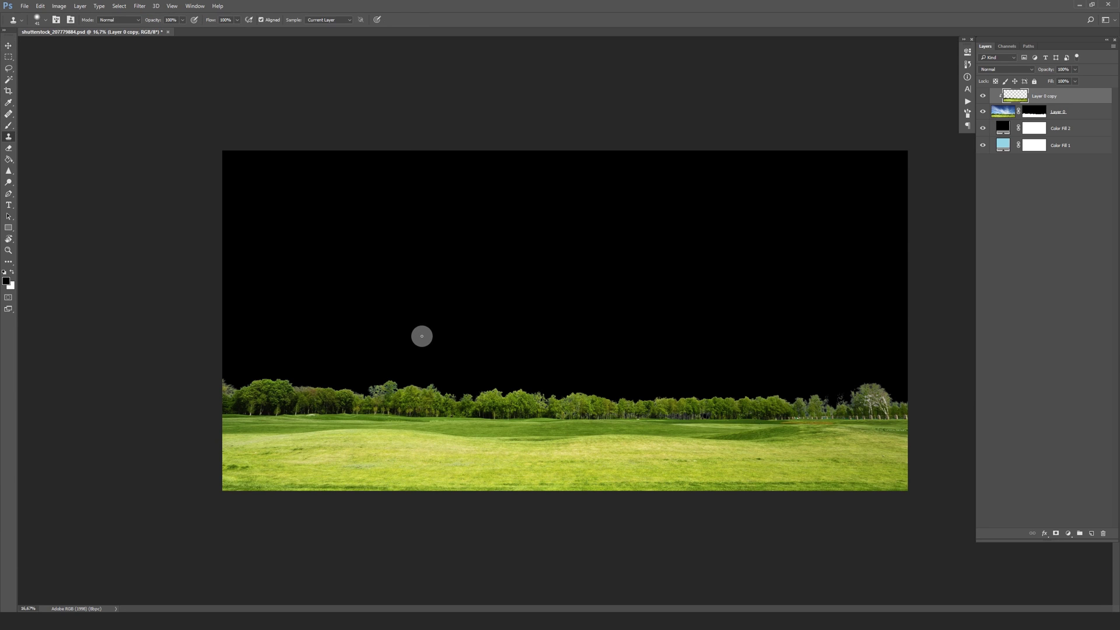
key(ctrl)
mouse_move(412, 396)
mouse_down()
mouse_move(473, 425)
mouse_move(412, 382)
mouse_up()
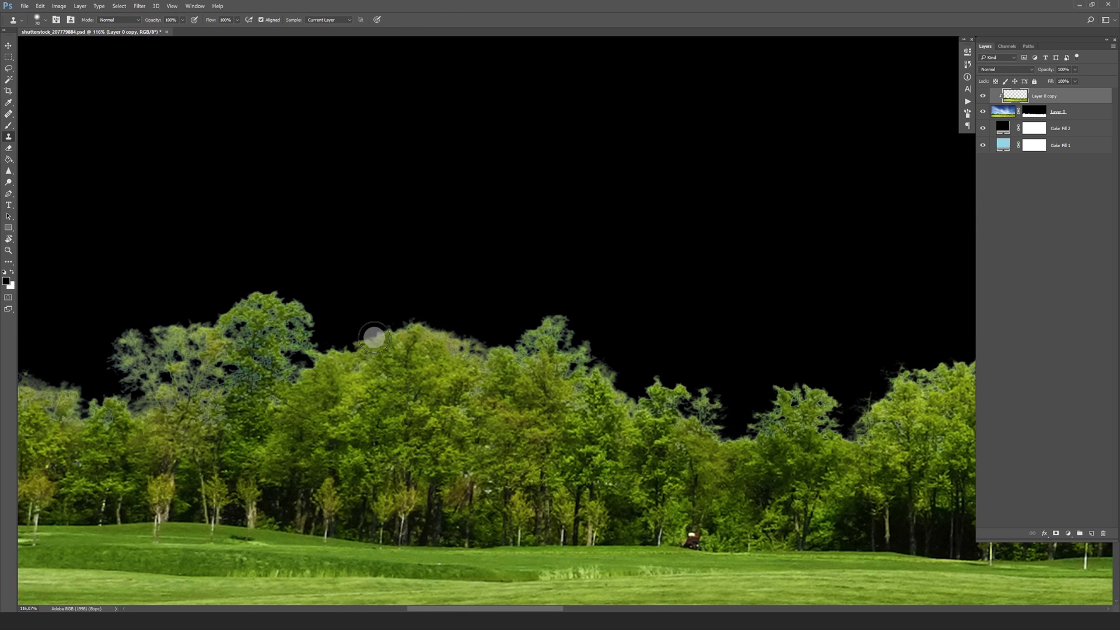
mouse_move(475, 357)
mouse_down()
mouse_move(551, 324)
mouse_move(577, 389)
mouse_move(666, 380)
mouse_move(717, 435)
mouse_move(418, 393)
mouse_move(480, 355)
mouse_move(528, 401)
mouse_move(572, 396)
mouse_move(601, 344)
mouse_move(657, 315)
mouse_move(717, 365)
mouse_move(444, 350)
mouse_up()
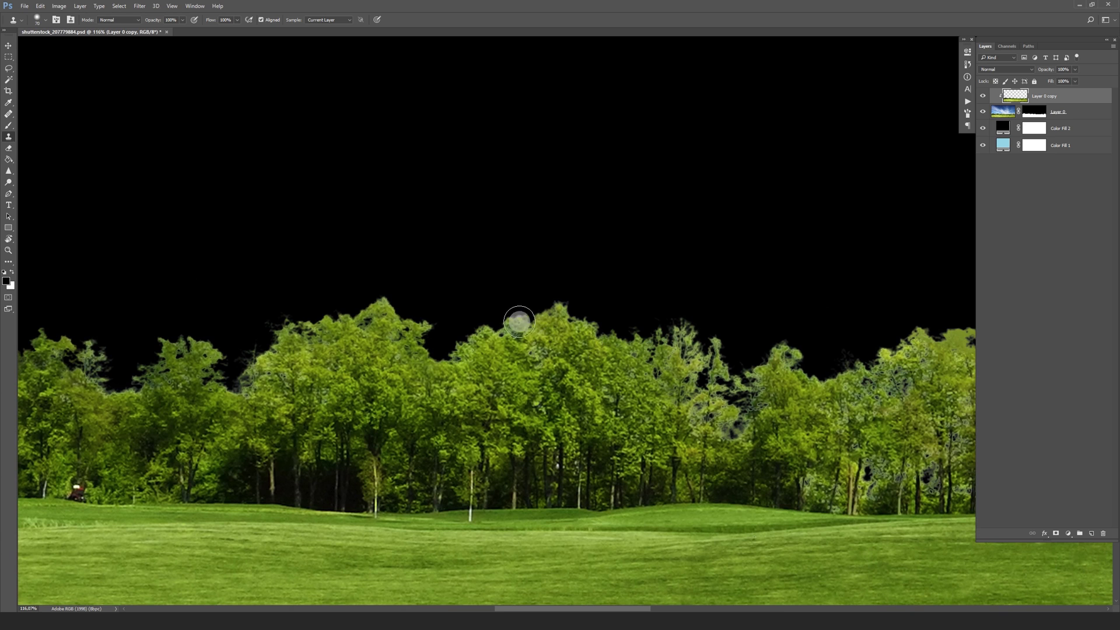
Step: Sample a new clone source and retouch the next stretch of treetops
scroll(358, 332, right, 6)
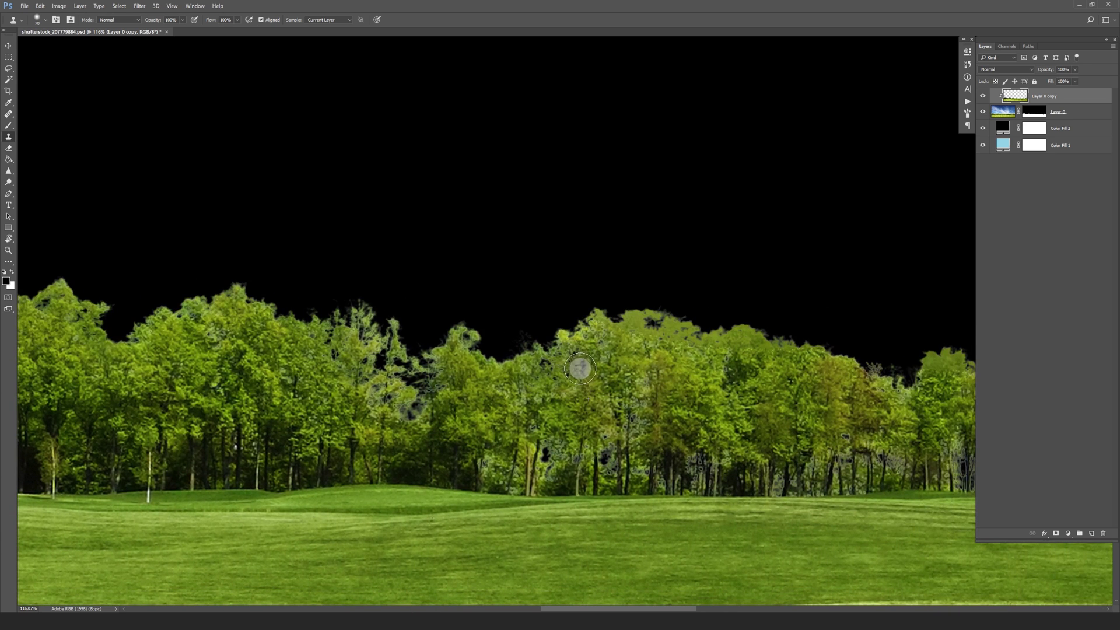
drag(785, 368, 309, 355)
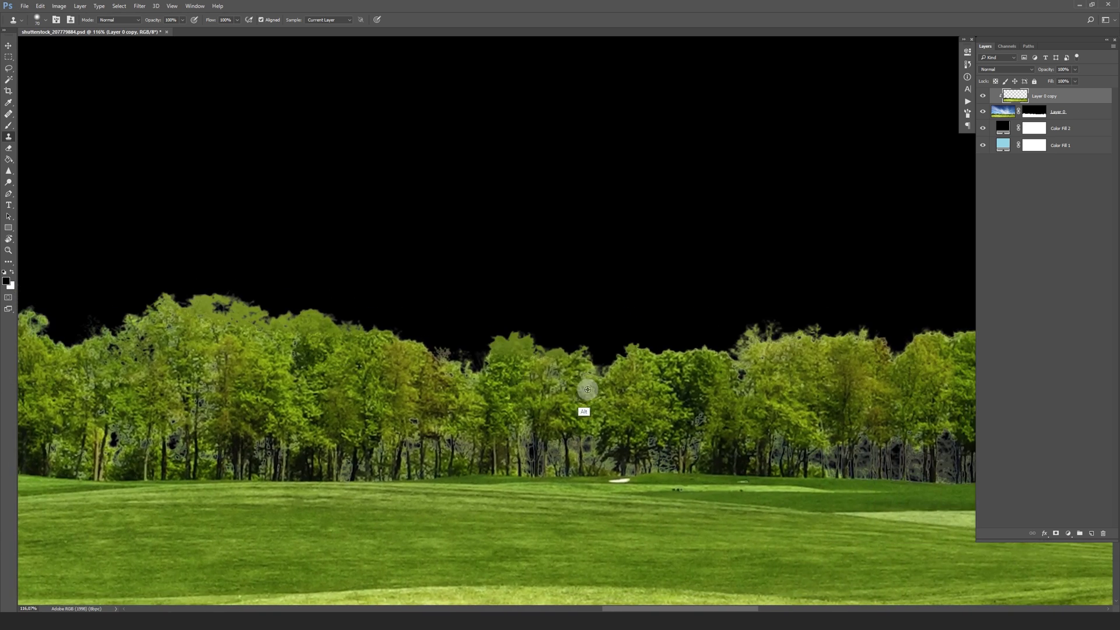
alt+click(761, 383)
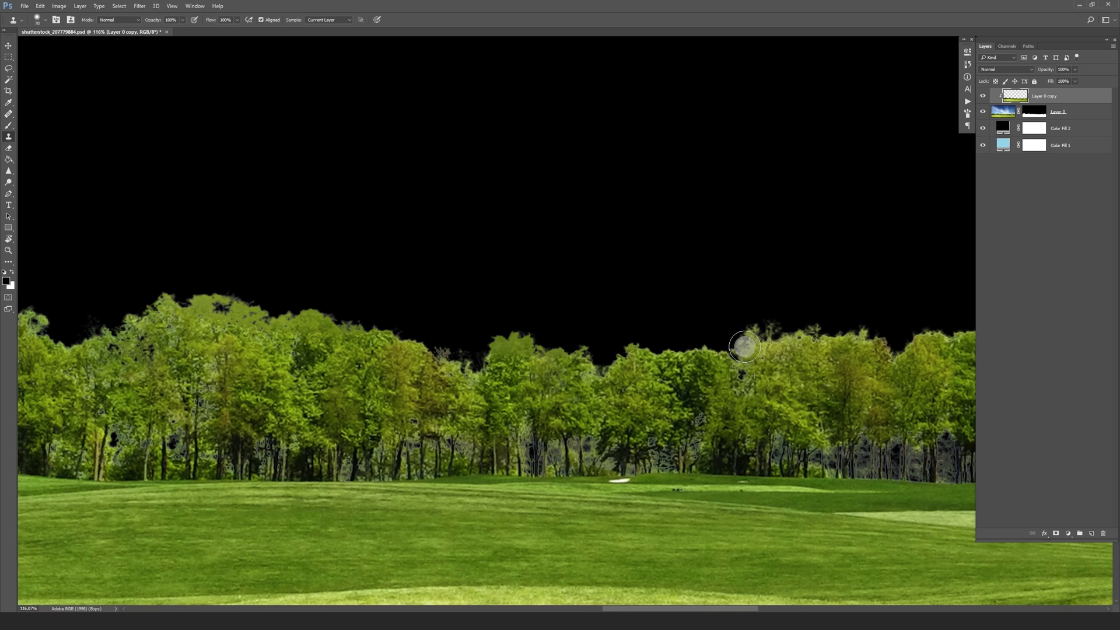
drag(605, 336, 575, 334)
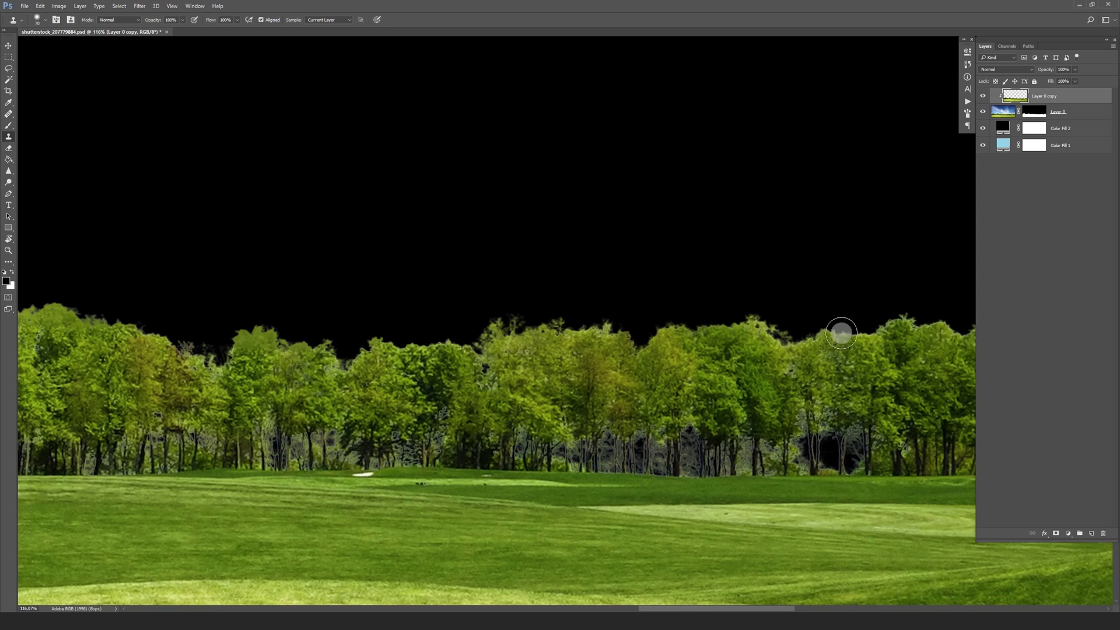
scroll(707, 342, right, 5)
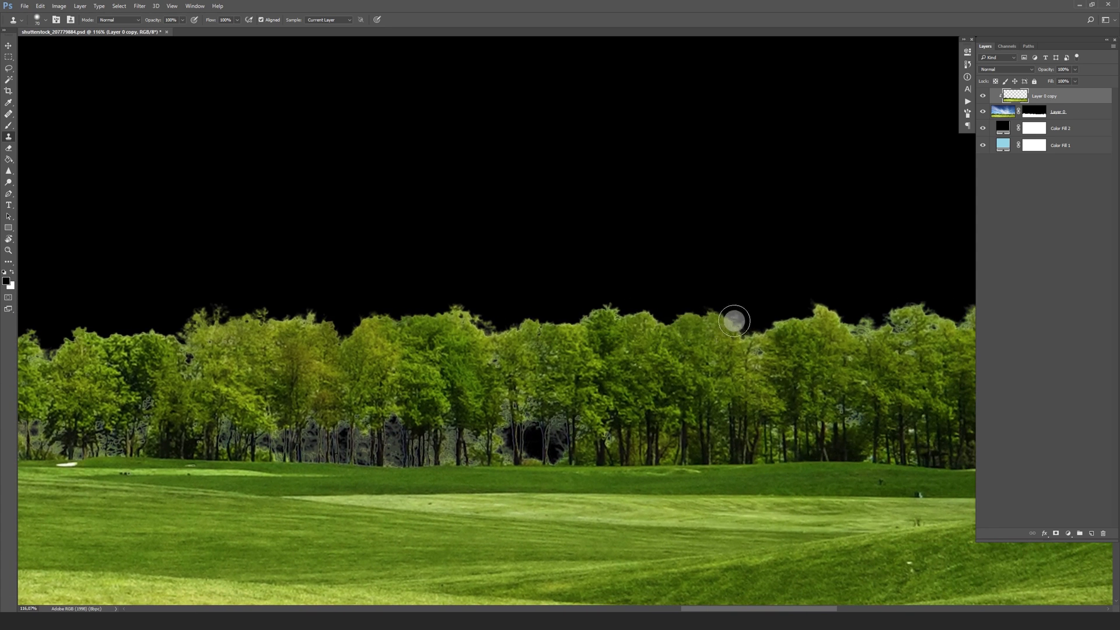
scroll(728, 231, up, 2)
scroll(728, 231, down, 10)
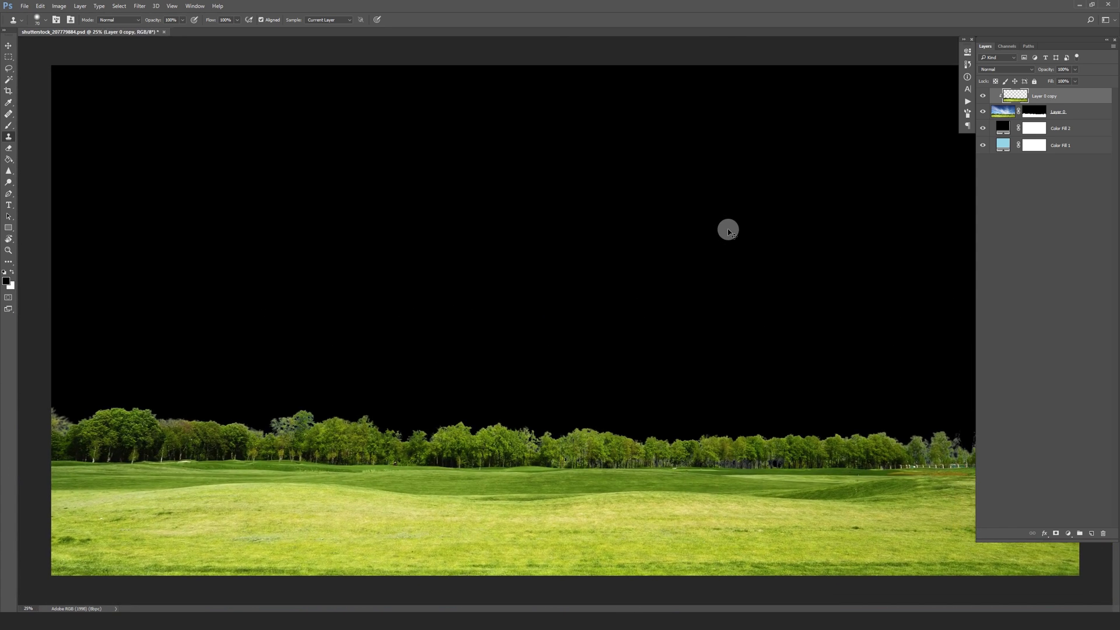
key(v)
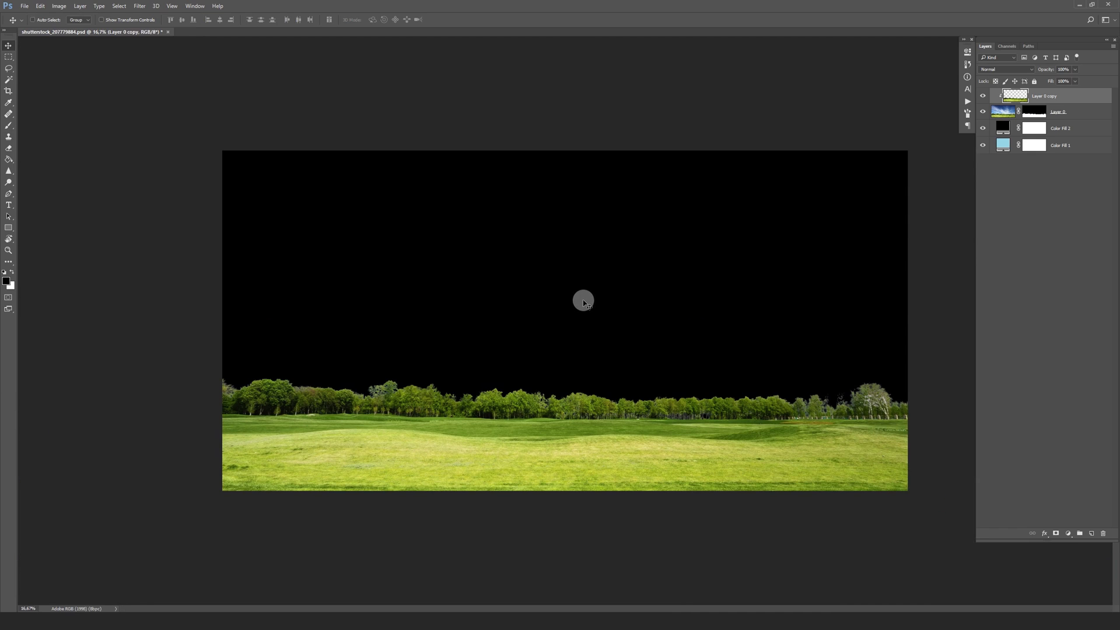